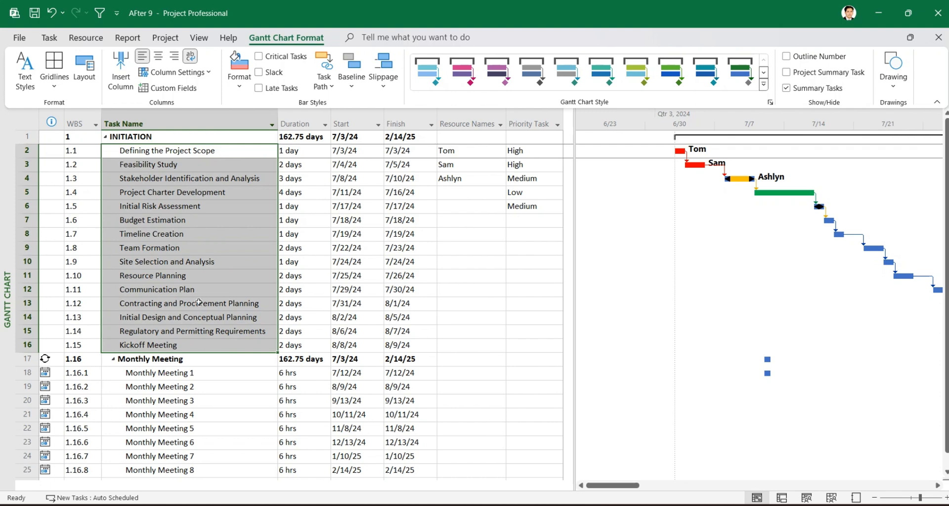
- Review the schedule's task list from the INITIATION phase down to the Audit of Project task
{"action": "scroll", "coordinate": [205, 346], "scroll_direction": "down", "scroll_amount": 3}
{"action": "scroll", "coordinate": [402, 311], "scroll_direction": "up", "scroll_amount": 3}
{"action": "left_click", "coordinate": [473, 197]}
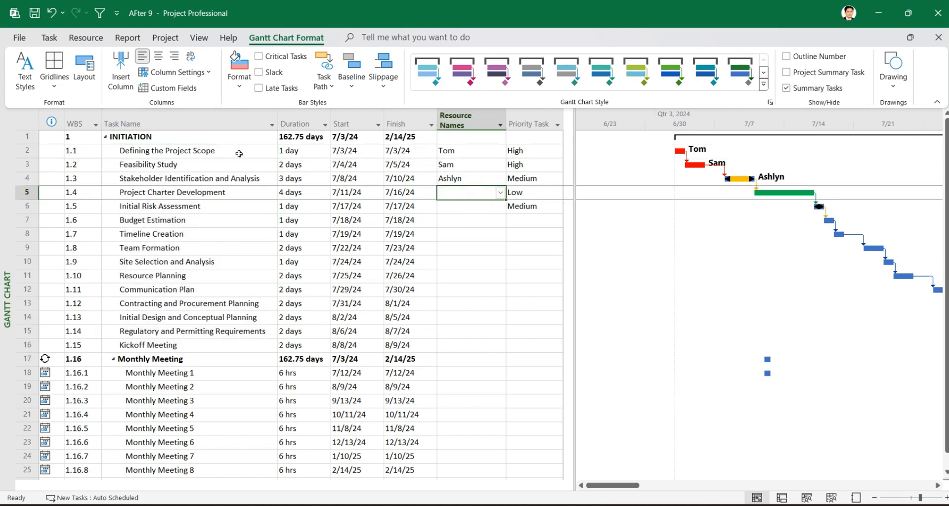
{"action": "left_click", "coordinate": [198, 138]}
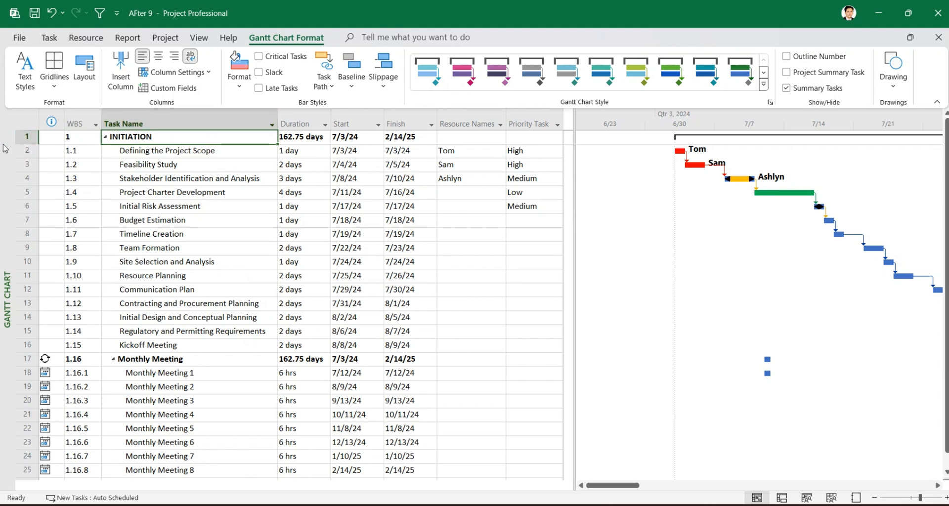
{"action": "left_click", "coordinate": [82, 138]}
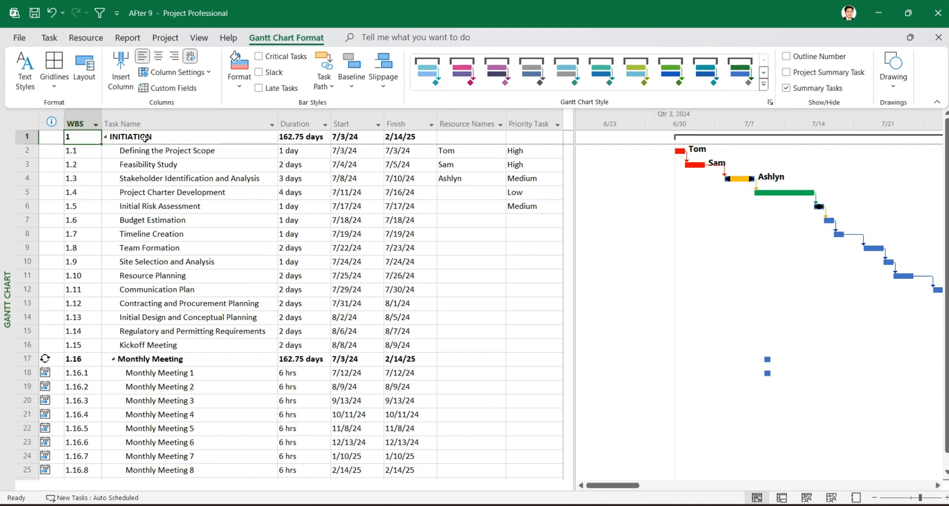
{"action": "scroll", "coordinate": [145, 137], "scroll_direction": "down", "scroll_amount": 3}
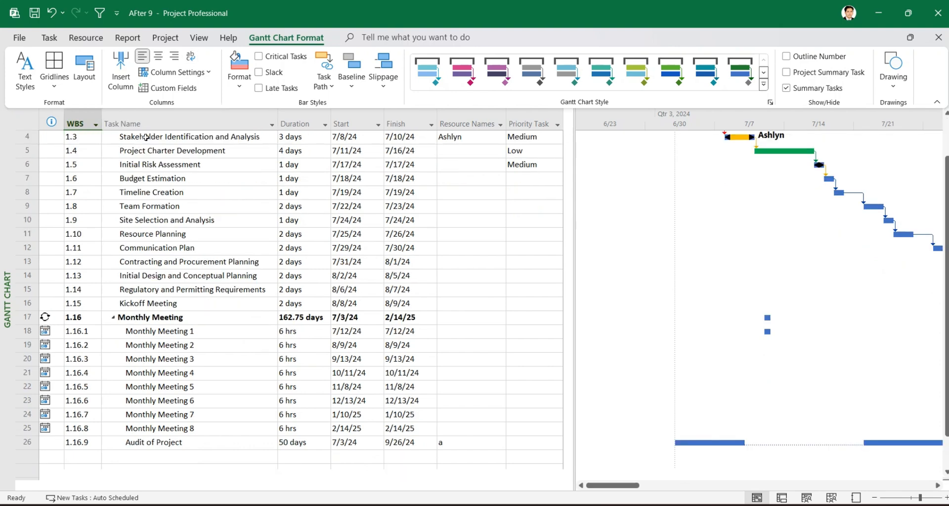
{"action": "left_click", "coordinate": [168, 377]}
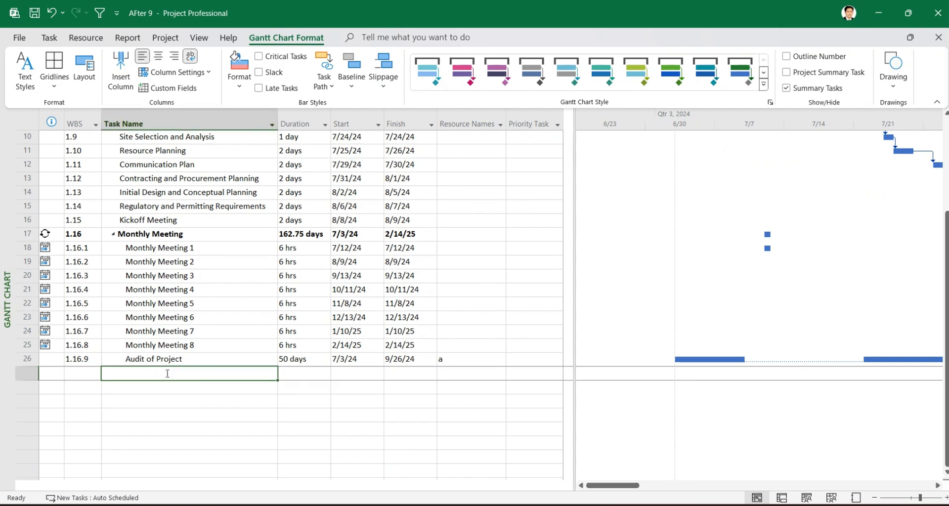
{"action": "scroll", "coordinate": [194, 316], "scroll_direction": "up", "scroll_amount": 3}
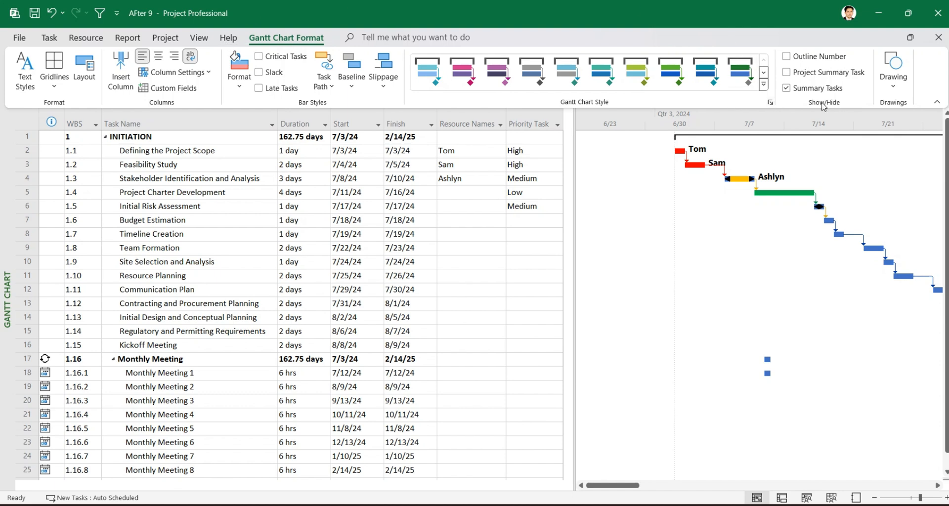
- Show the project summary task above INITIATION and check it by collapsing and re-expanding its subtasks
{"action": "left_click", "coordinate": [787, 72]}
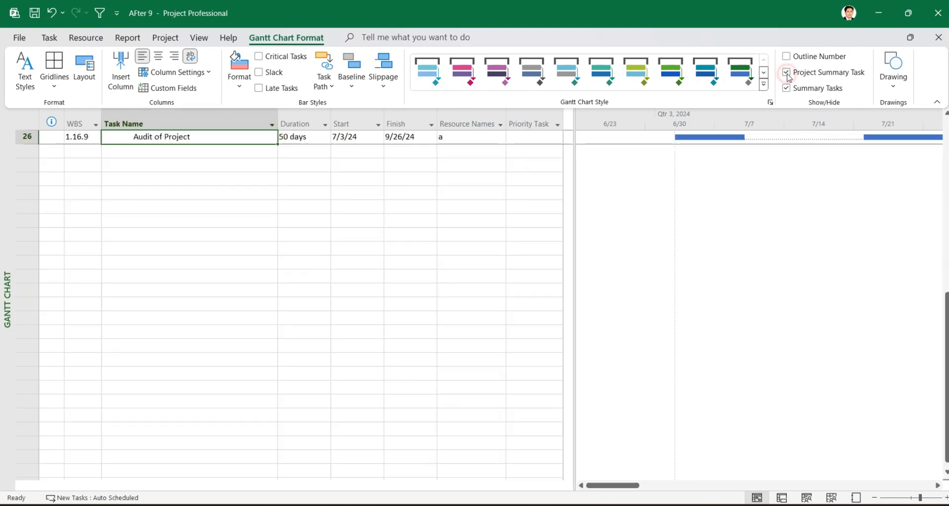
{"action": "scroll", "coordinate": [411, 182], "scroll_direction": "up", "scroll_amount": 9}
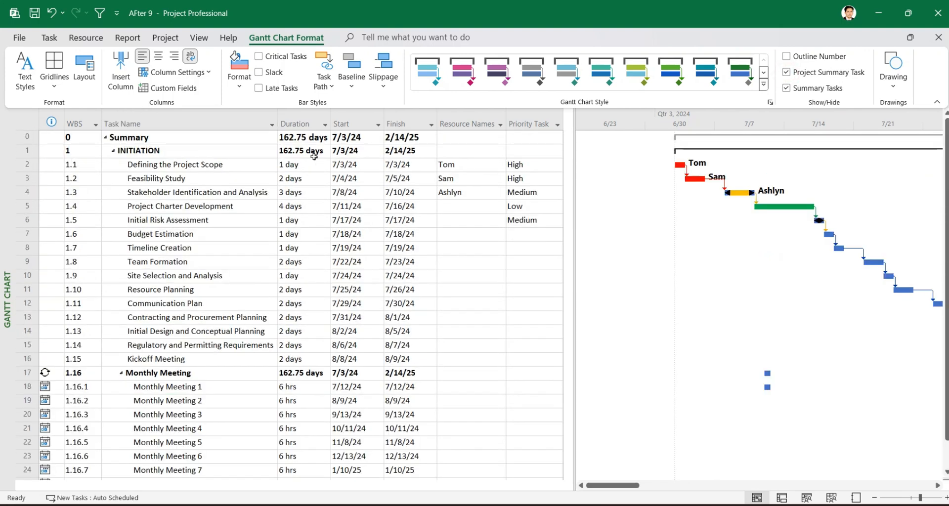
{"action": "left_click", "coordinate": [131, 140]}
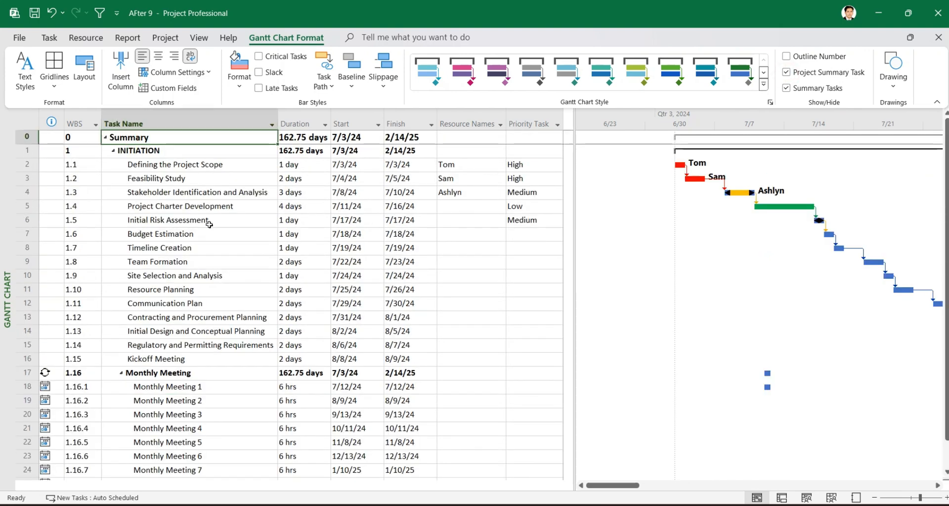
{"action": "left_click", "coordinate": [105, 138]}
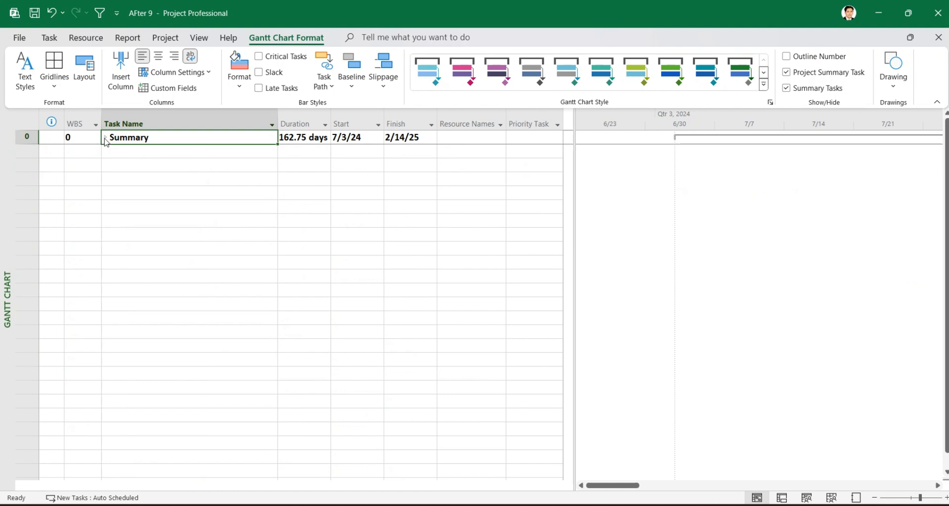
{"action": "left_click", "coordinate": [106, 138]}
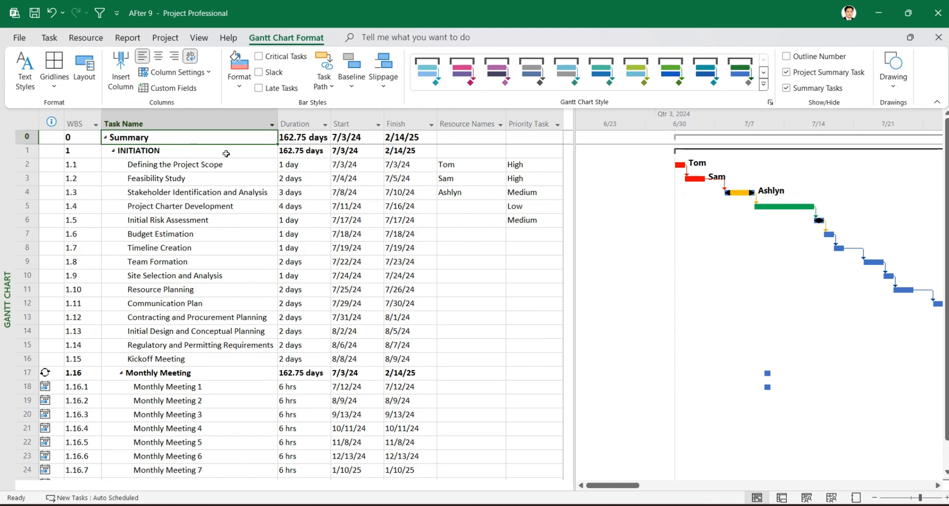
- Rename the project summary task in row 0 as PROJECT 1
{"action": "type", "text": "P"}
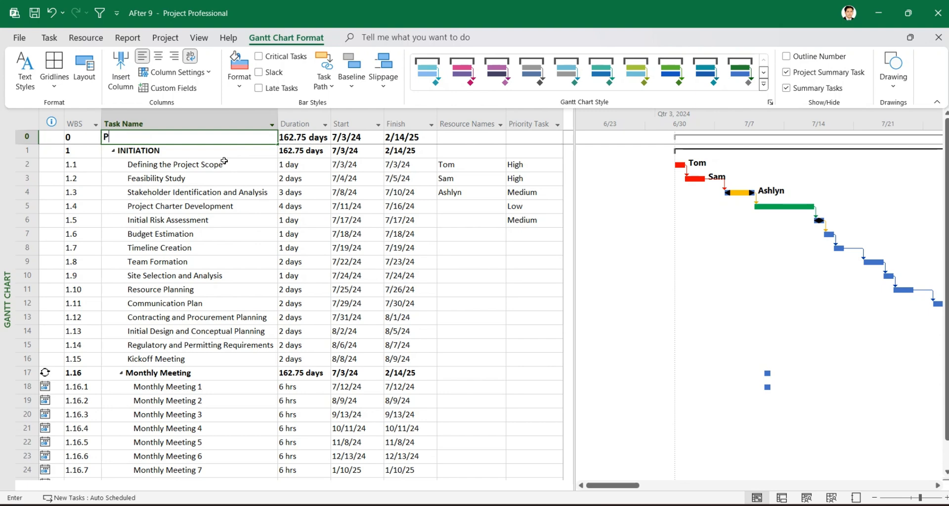
{"action": "type", "text": "ROJECT 1"}
{"action": "key", "text": "Return"}
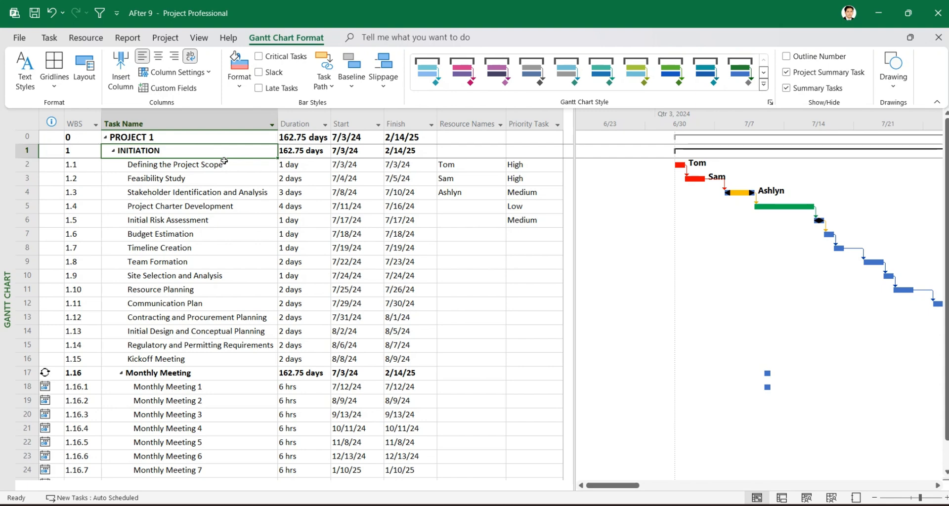
- Save the schedule as a new project file named PROJECT 1 in the Projects folder on the Desktop
{"action": "left_click", "coordinate": [20, 38]}
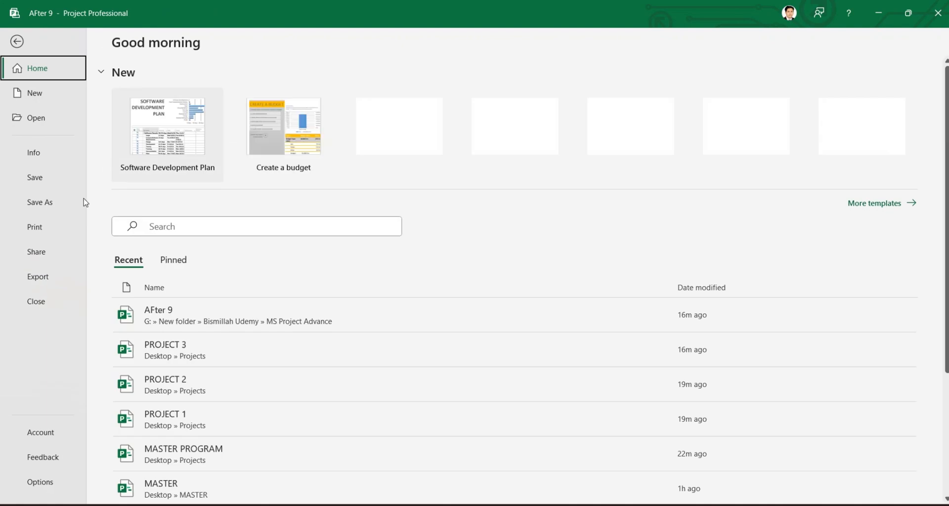
{"action": "left_click", "coordinate": [46, 202]}
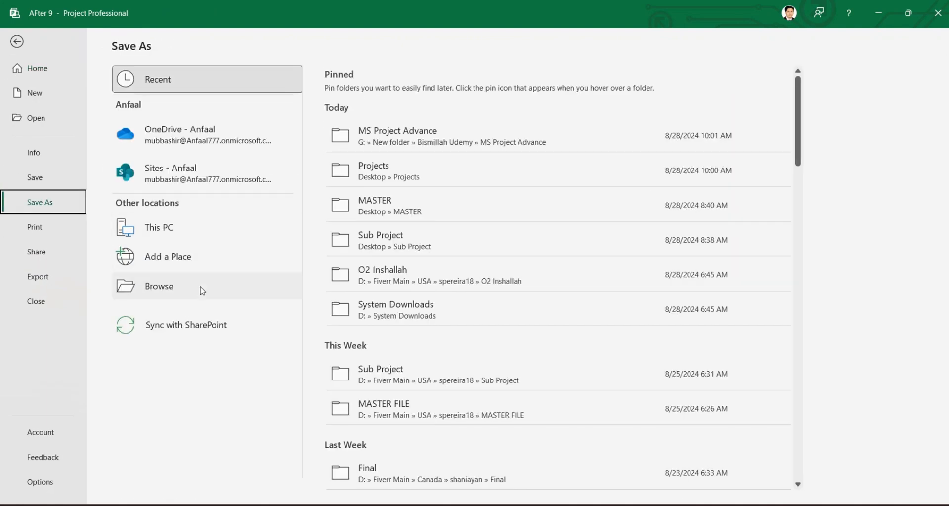
{"action": "left_click", "coordinate": [201, 291]}
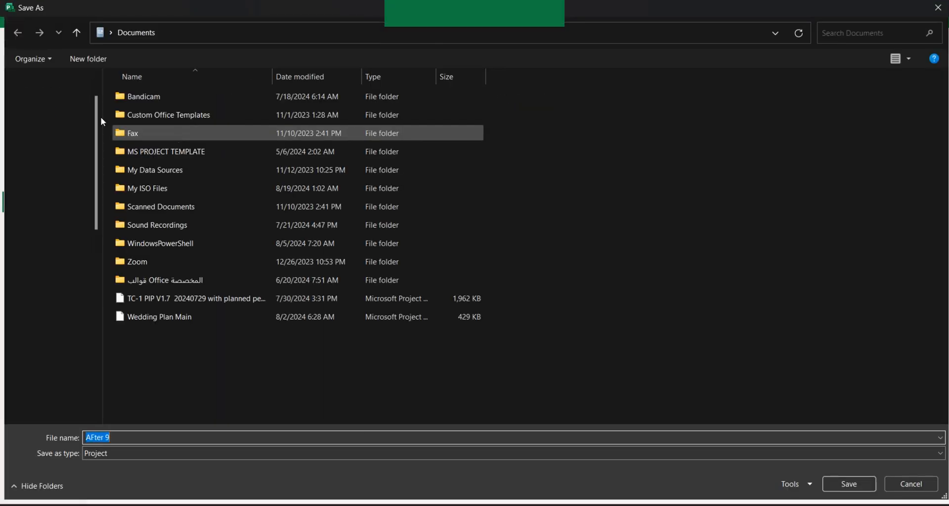
{"action": "scroll", "coordinate": [54, 133], "scroll_direction": "up", "scroll_amount": 2}
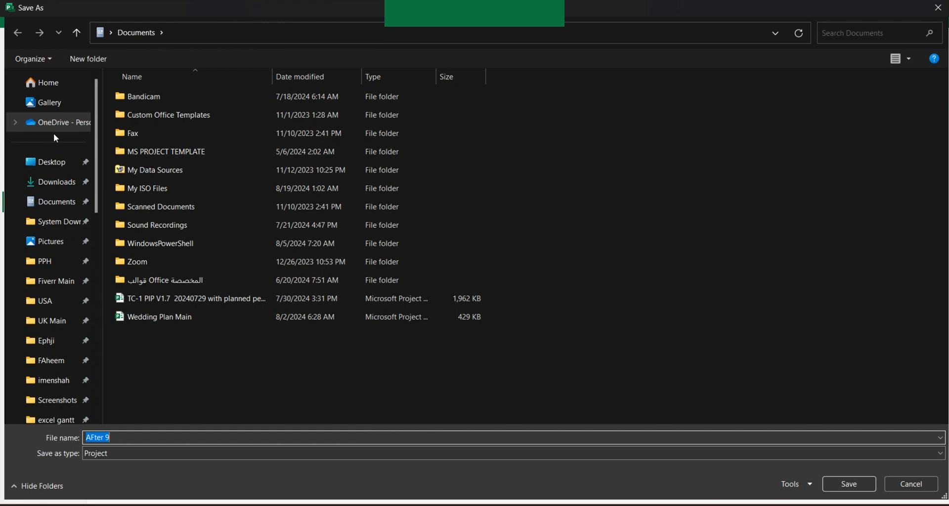
{"action": "left_click", "coordinate": [52, 161]}
{"action": "left_click_drag", "start_coordinate": [101, 119], "coordinate": [49, 119]}
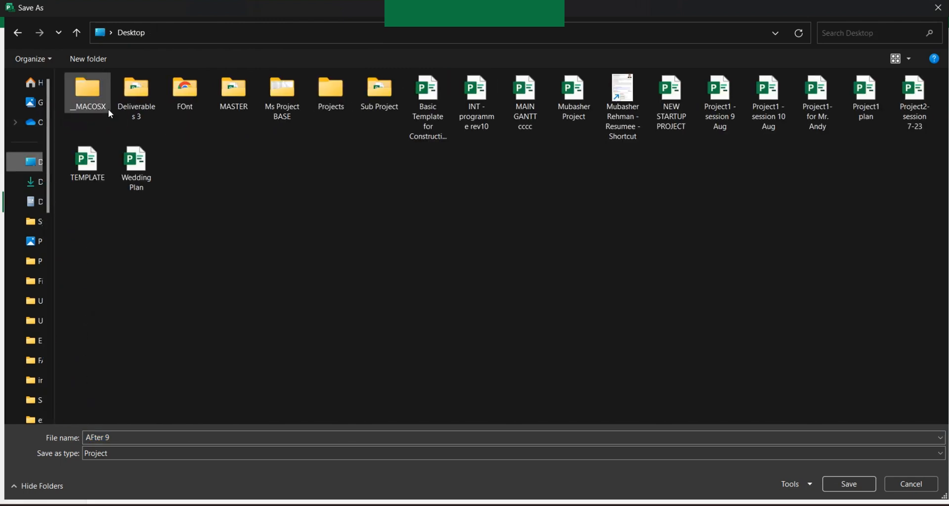
{"action": "double_click", "coordinate": [341, 103]}
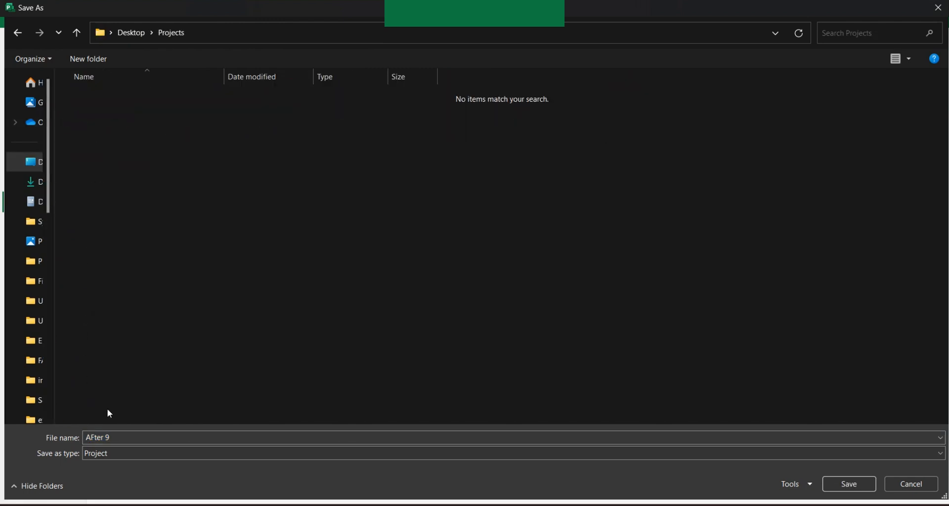
{"action": "triple_click", "coordinate": [121, 435]}
{"action": "type", "text": "PROJECT 1"}
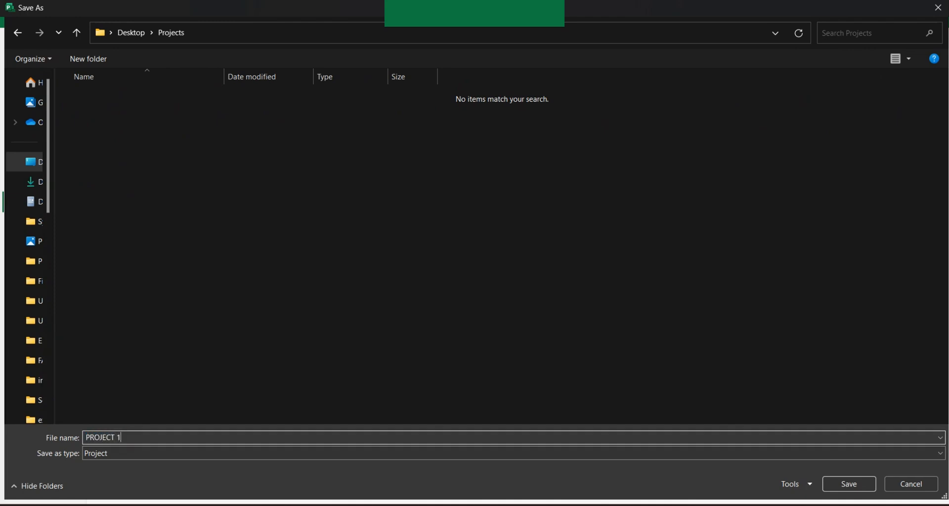
{"action": "key", "text": "Return"}
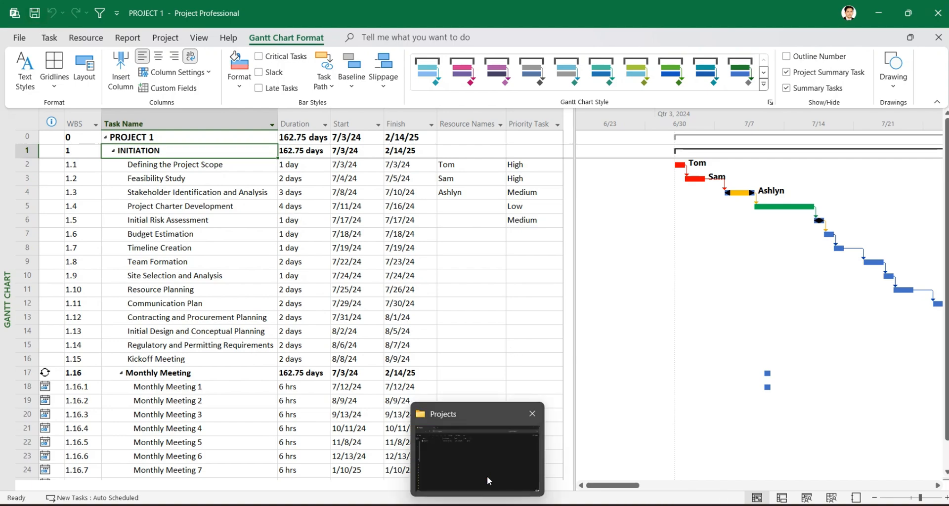
- Switch to the Projects folder in File Explorer and make five copies of the PROJECT 1 file there
{"action": "left_click", "coordinate": [488, 476]}
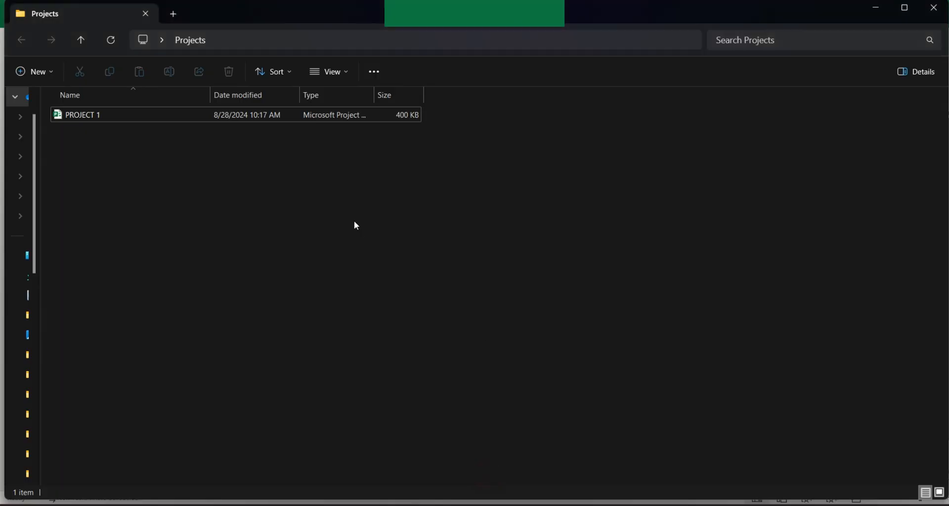
{"action": "left_click", "coordinate": [117, 114]}
{"action": "left_click", "coordinate": [139, 177]}
{"action": "key", "text": "ctrl+v"}
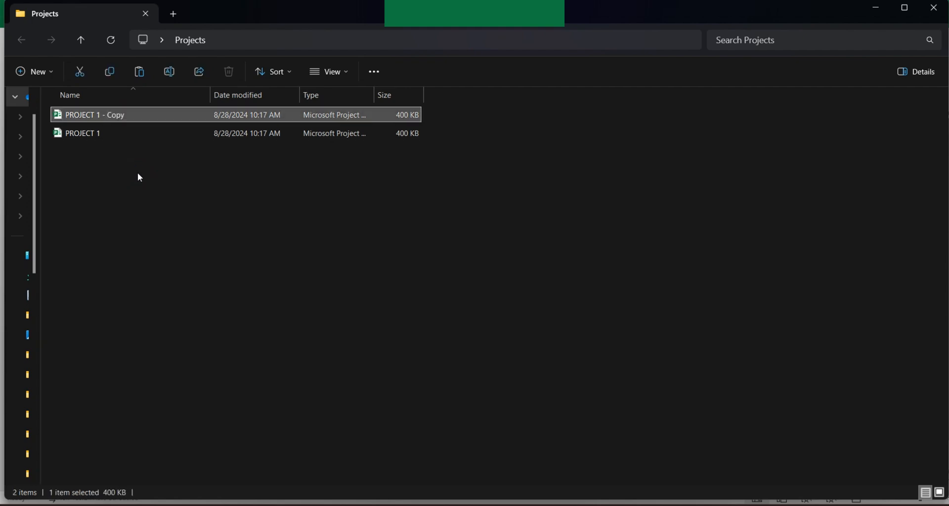
{"action": "key", "text": "ctrl+v"}
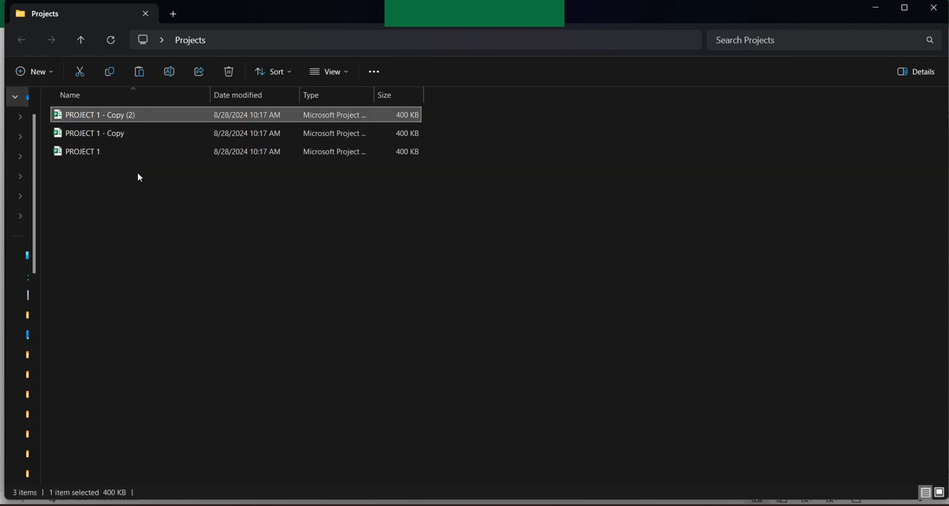
{"action": "key", "text": "ctrl+v"}
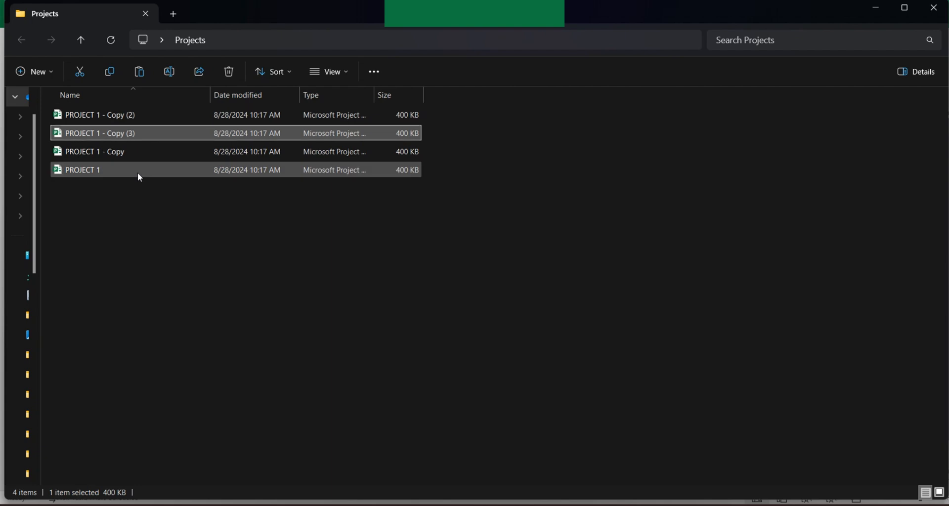
{"action": "key", "text": "ctrl+v"}
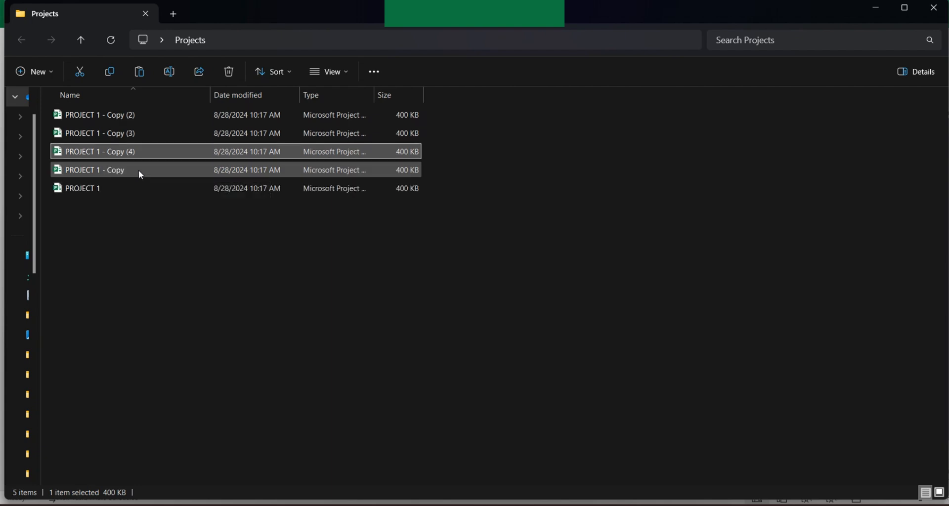
{"action": "key", "text": "ctrl+v"}
- Rename the file "PROJECT 1 - Copy" as PROJECT 2
{"action": "left_click", "coordinate": [116, 195]}
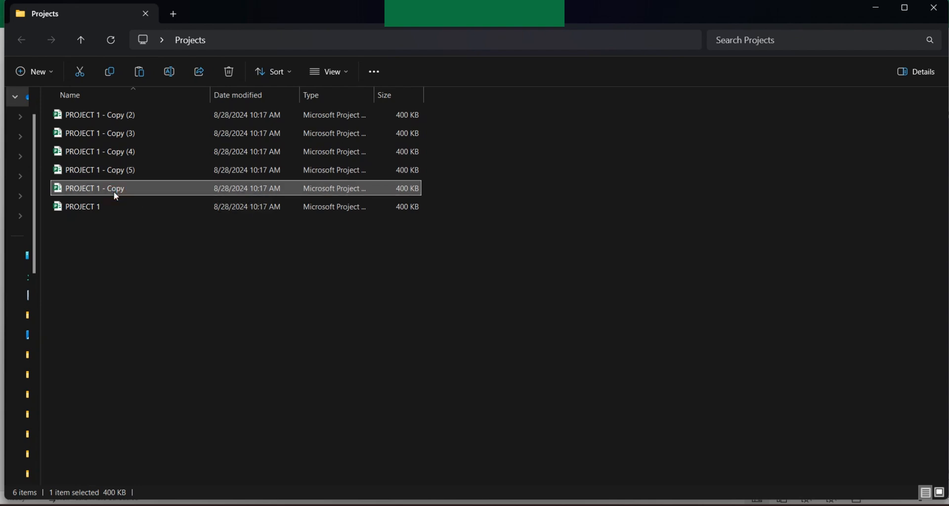
{"action": "left_click", "coordinate": [116, 196]}
{"action": "left_click_drag", "start_coordinate": [95, 189], "coordinate": [201, 192]}
{"action": "key", "text": "BackSpace"}
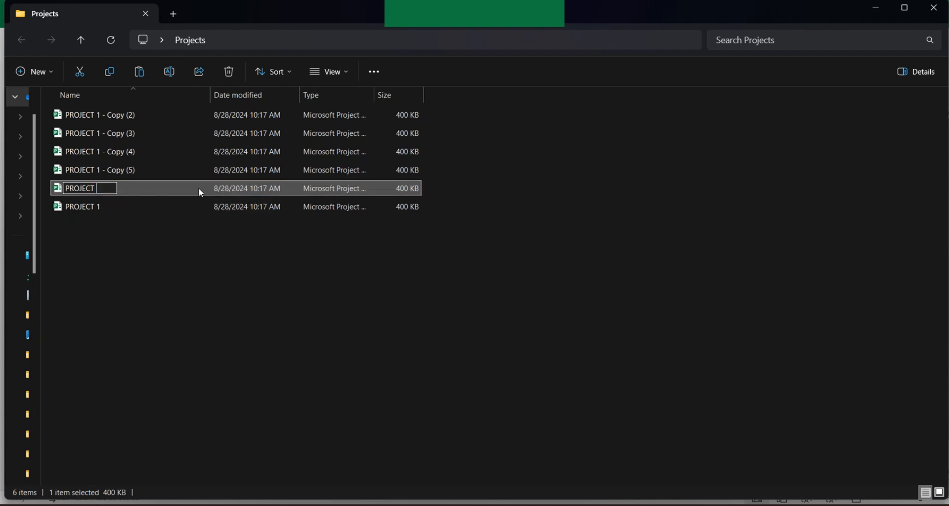
{"action": "type", "text": "2"}
{"action": "key", "text": "Return"}
- Rename the file "PROJECT 1 - Copy (5)" as PROJECT 3
{"action": "left_click", "coordinate": [123, 173]}
{"action": "left_click", "coordinate": [103, 172]}
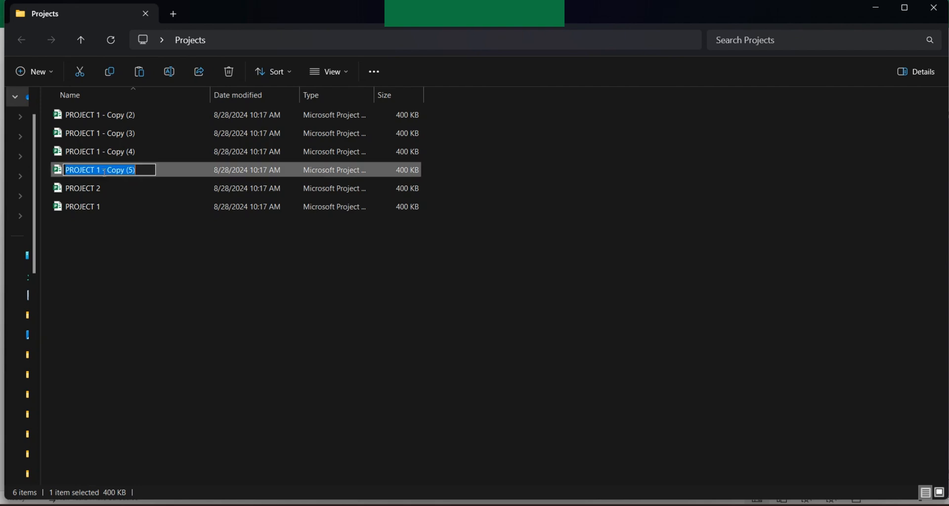
{"action": "left_click_drag", "start_coordinate": [99, 171], "coordinate": [179, 171]}
{"action": "type", "text": "3"}
{"action": "left_click", "coordinate": [173, 284]}
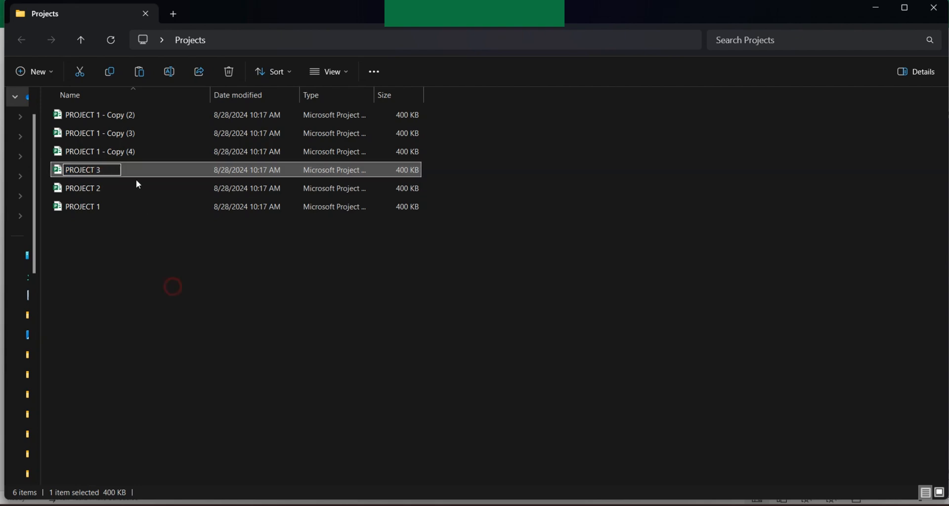
- Rename the file "PROJECT 1 - Copy (4)" as PROJECT 4
{"action": "left_click", "coordinate": [135, 158]}
{"action": "left_click_drag", "start_coordinate": [95, 152], "coordinate": [173, 152]}
{"action": "type", "text": "4"}
{"action": "left_click", "coordinate": [168, 268]}
- Rename the file "PROJECT 1 - Copy (3)" as PROJECT 5
{"action": "left_click", "coordinate": [125, 133]}
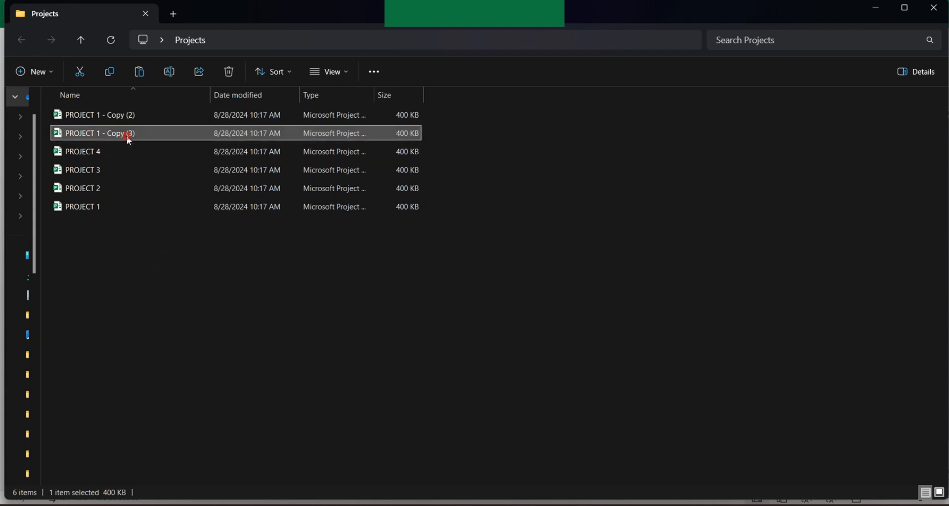
{"action": "left_click", "coordinate": [105, 134]}
{"action": "left_click_drag", "start_coordinate": [98, 133], "coordinate": [182, 239]}
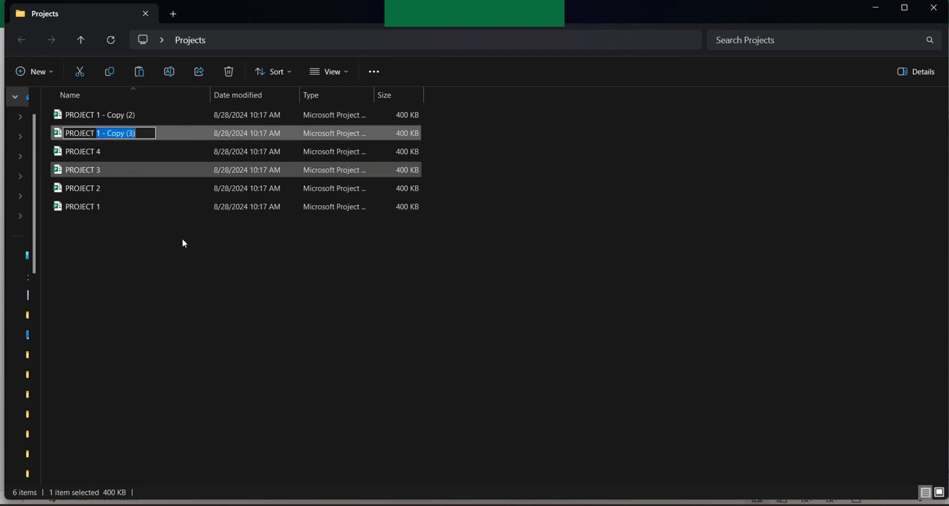
{"action": "type", "text": "5"}
{"action": "left_click", "coordinate": [189, 280]}
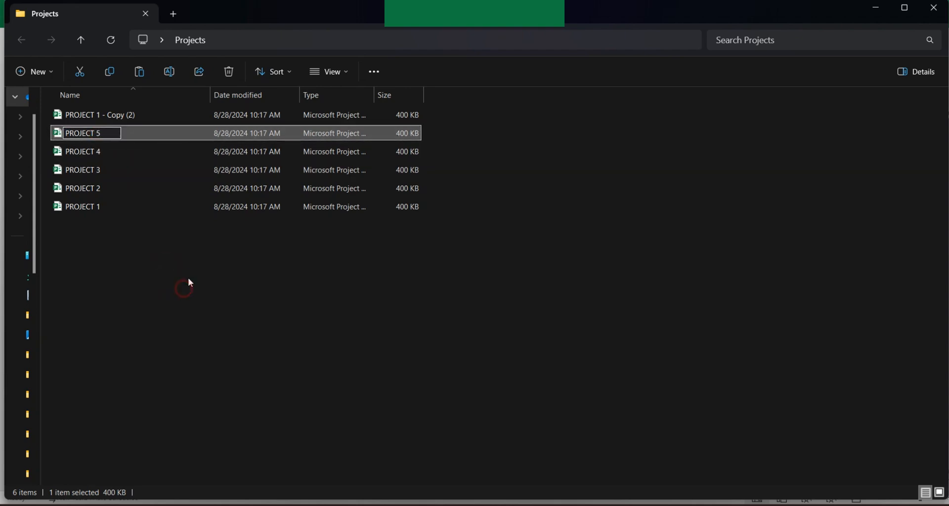
- Open the PROJECT 2 file, rename its project summary task as PROJECT 2, and save and close the file
{"action": "double_click", "coordinate": [106, 187]}
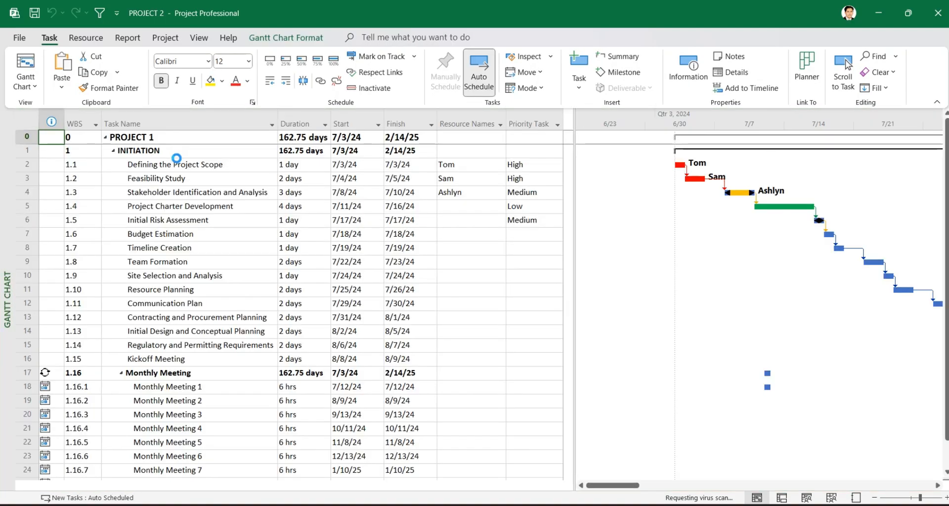
{"action": "left_click", "coordinate": [179, 137]}
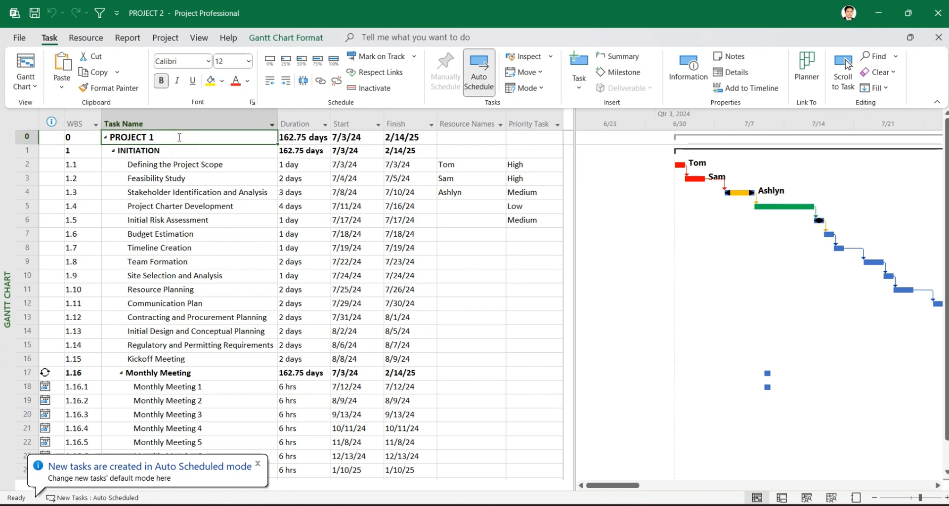
{"action": "left_click", "coordinate": [179, 137]}
{"action": "key", "text": "BackSpace"}
{"action": "type", "text": "2"}
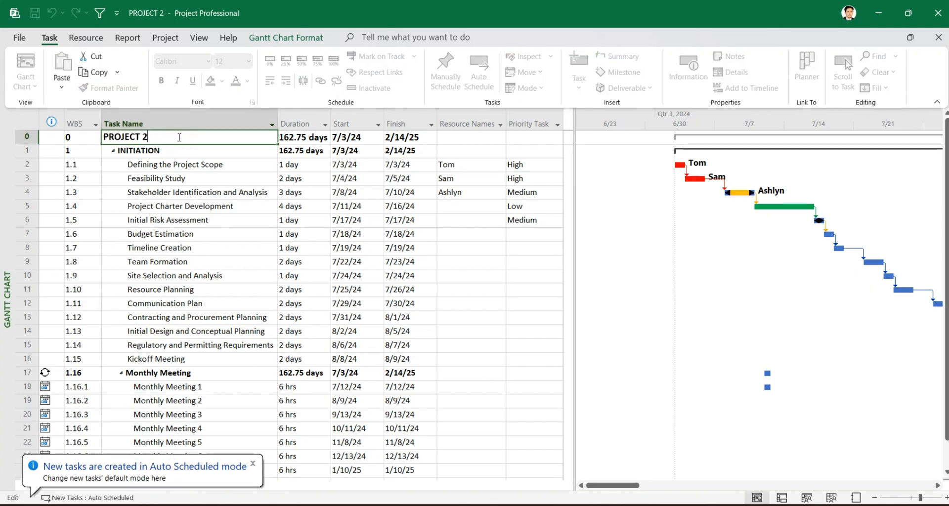
{"action": "key", "text": "Return"}
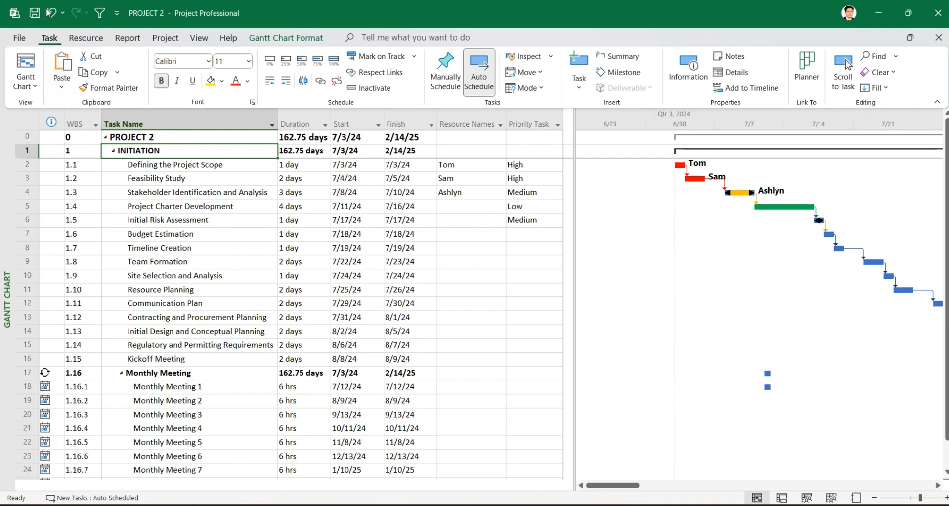
{"action": "left_click", "coordinate": [939, 37]}
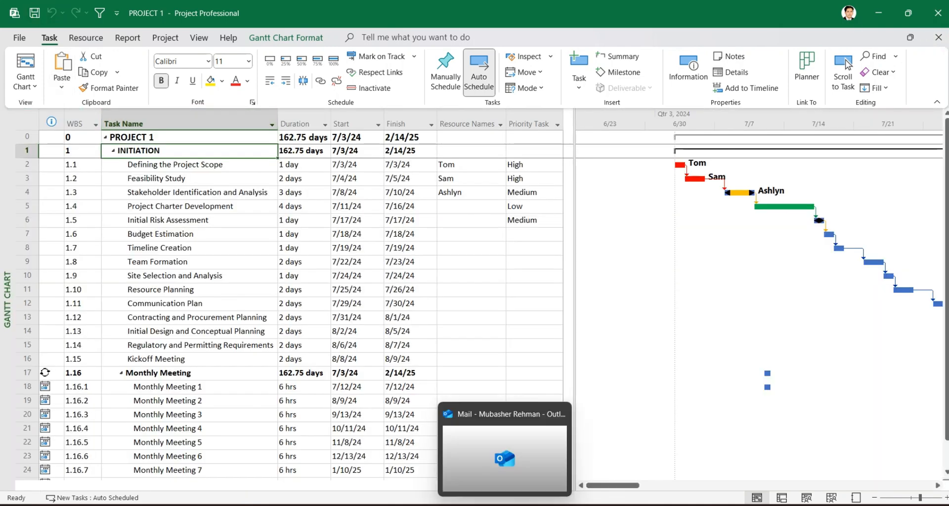
- Open the PROJECT 3 file from the Projects folder, rename its project summary task as PROJECT 3, and save and close it
{"action": "left_click", "coordinate": [478, 503]}
{"action": "double_click", "coordinate": [99, 171]}
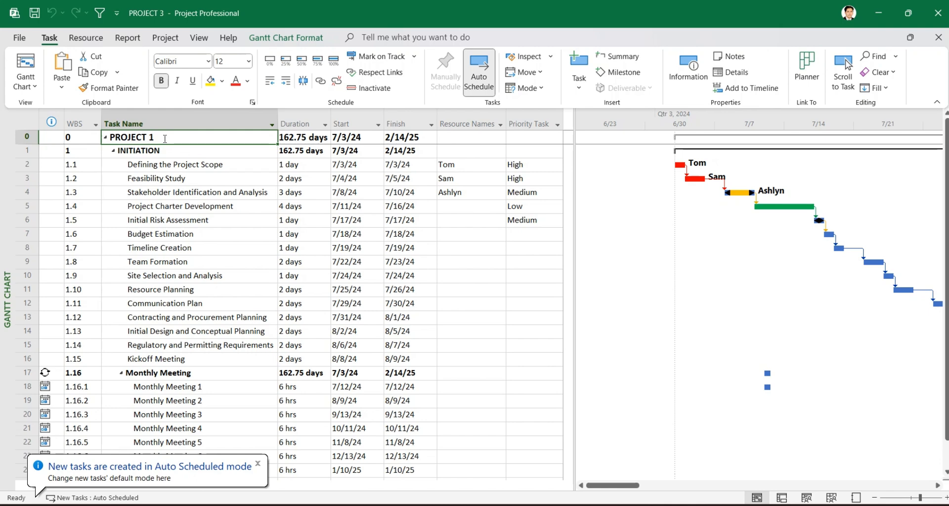
{"action": "left_click", "coordinate": [165, 138]}
{"action": "key", "text": "BackSpace"}
{"action": "type", "text": "3"}
{"action": "key", "text": "Return"}
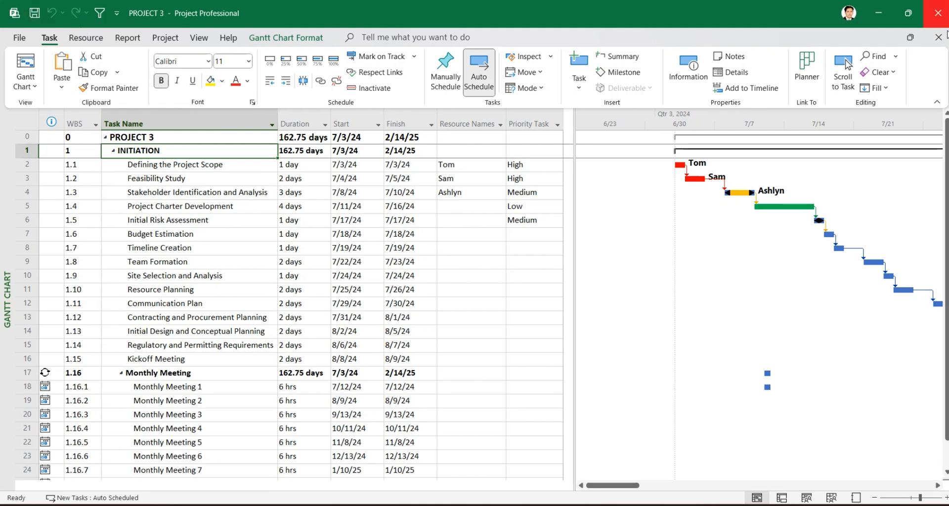
{"action": "left_click", "coordinate": [939, 37]}
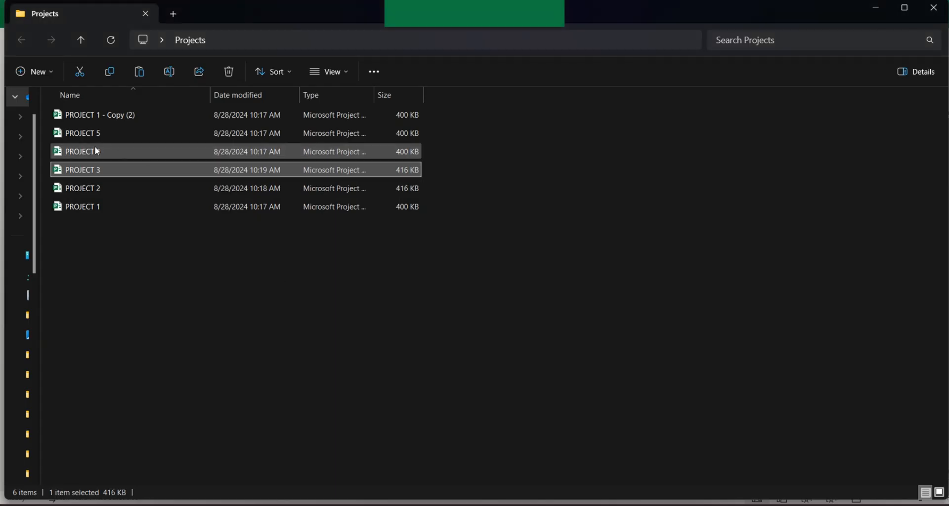
- Open the PROJECT 4 file, rename its project summary task as PROJECT 4, and save and close the file
{"action": "left_click", "coordinate": [92, 153]}
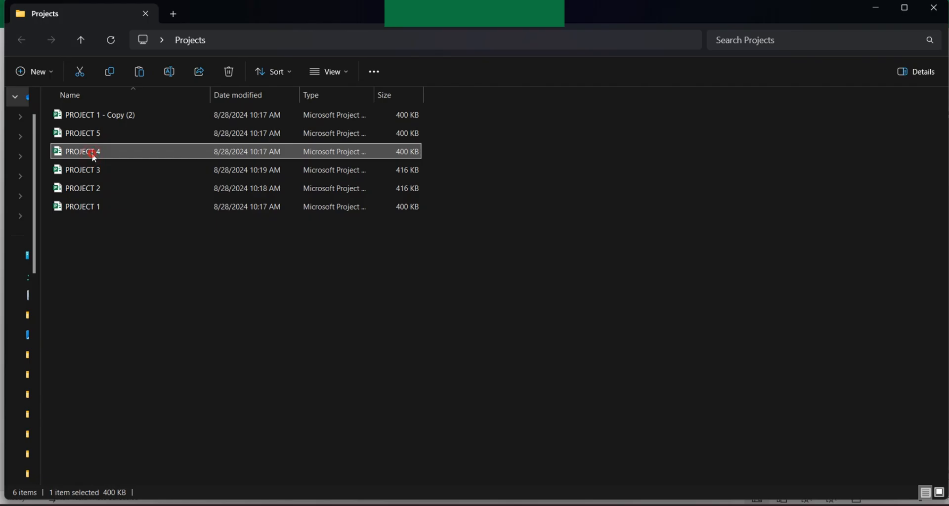
{"action": "double_click", "coordinate": [92, 153]}
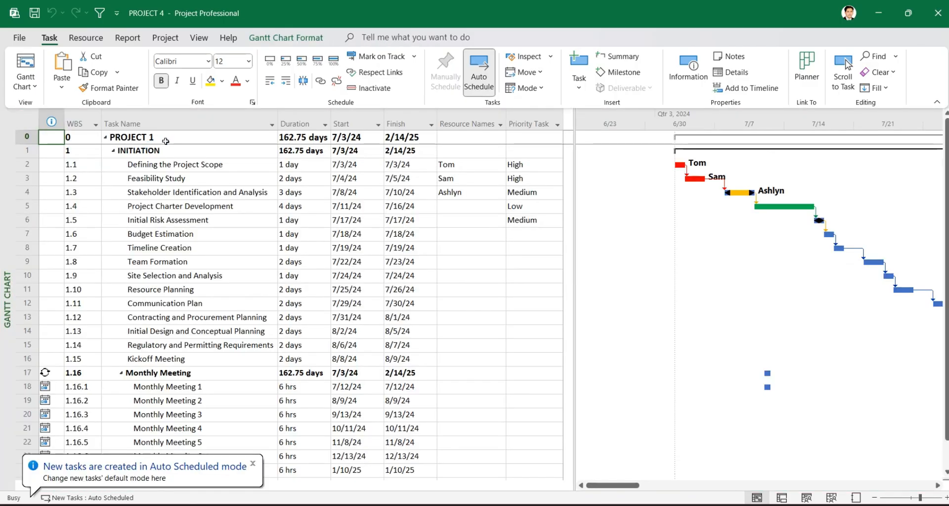
{"action": "left_click", "coordinate": [166, 139]}
{"action": "left_click", "coordinate": [167, 139]}
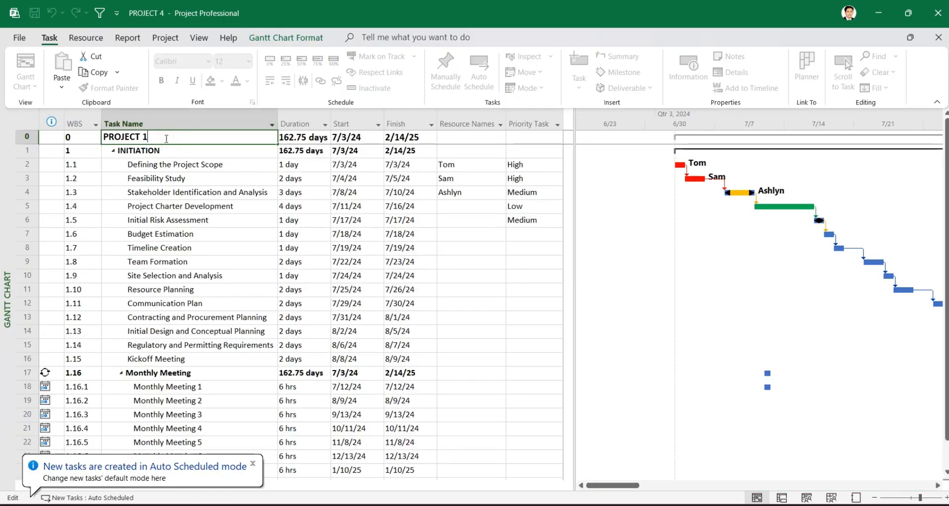
{"action": "key", "text": "BackSpace"}
{"action": "type", "text": "4"}
{"action": "key", "text": "Return"}
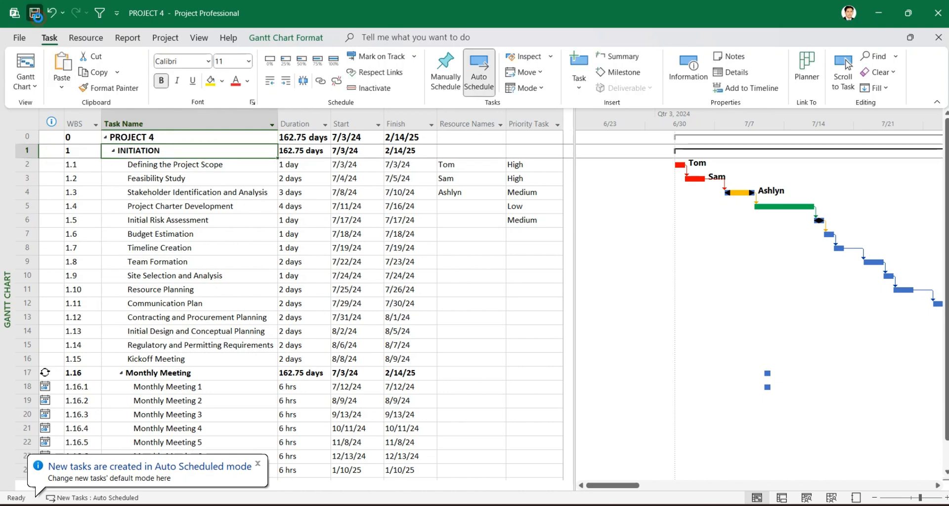
{"action": "left_click", "coordinate": [940, 42]}
{"action": "left_click", "coordinate": [433, 320]}
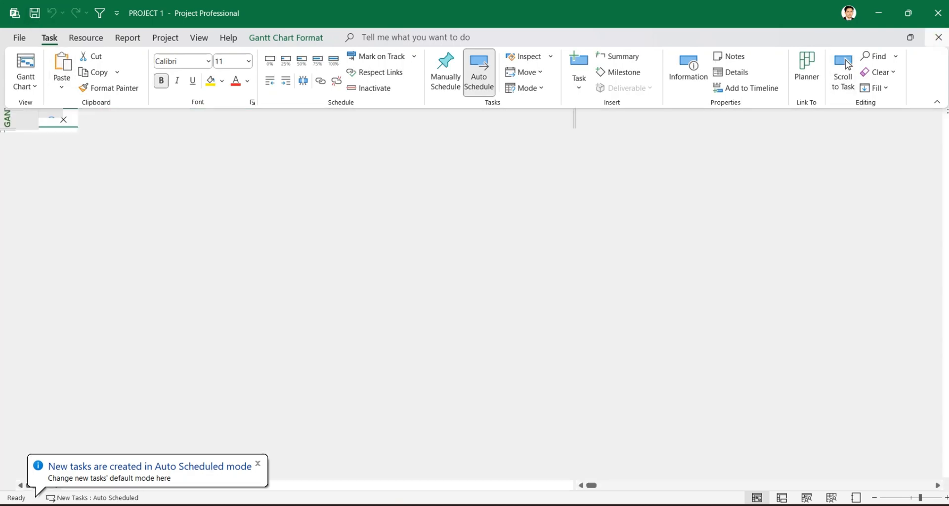
- Open the PROJECT 5 file from the Projects folder, rename its project summary task as PROJECT 5, and save and close it
{"action": "key", "text": "alt+Tab"}
{"action": "left_click", "coordinate": [95, 137]}
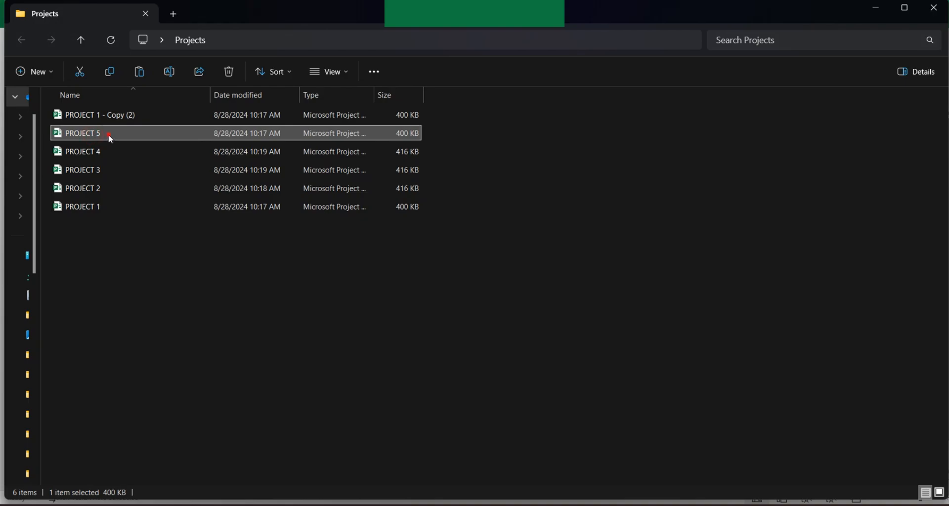
{"action": "double_click", "coordinate": [108, 135]}
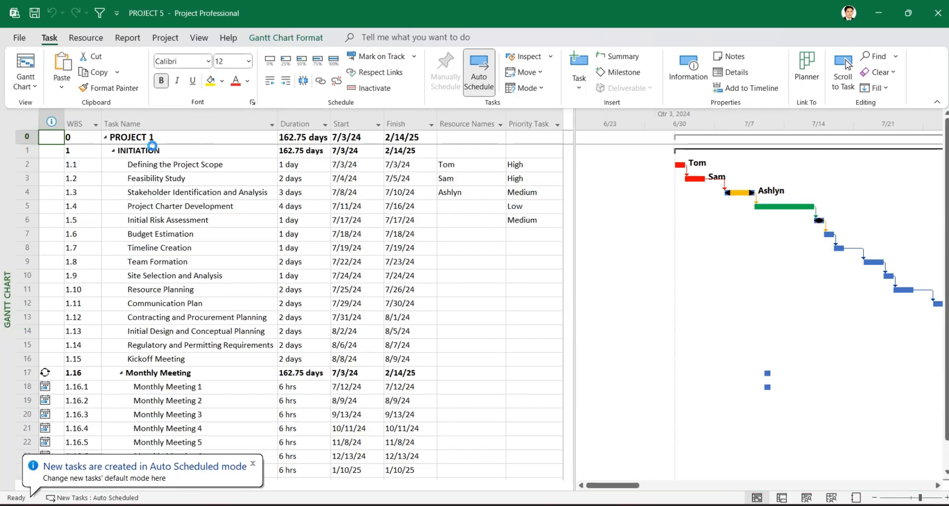
{"action": "left_click", "coordinate": [163, 138]}
{"action": "left_click", "coordinate": [163, 138]}
{"action": "key", "text": "BackSpace"}
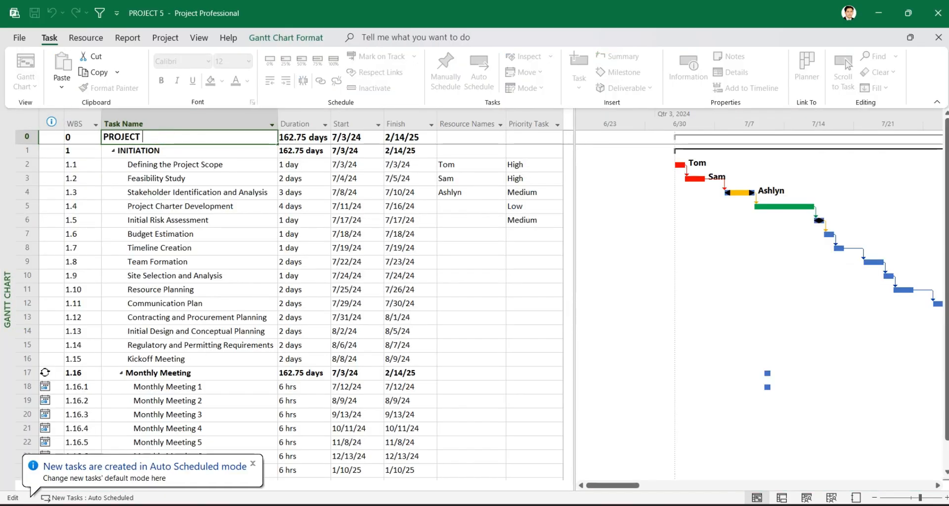
{"action": "type", "text": "5"}
{"action": "key", "text": "Return"}
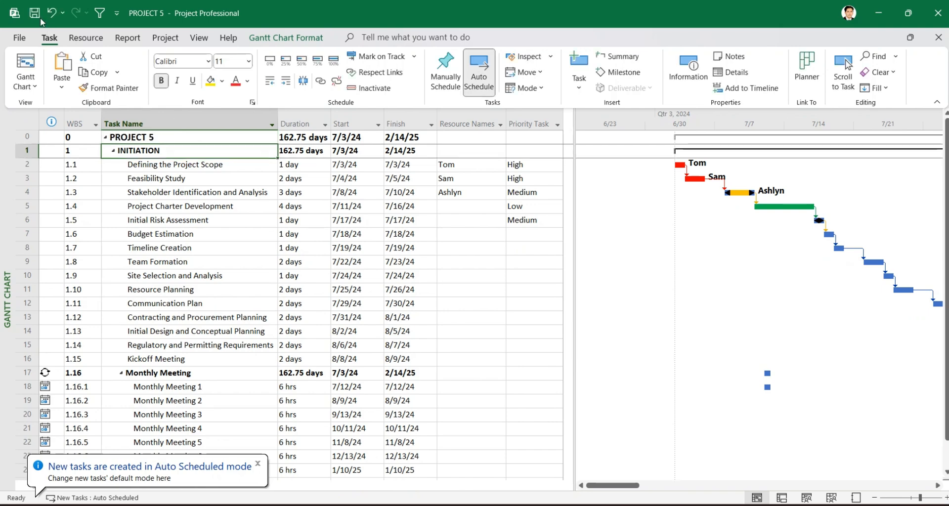
{"action": "left_click", "coordinate": [36, 13]}
{"action": "left_click", "coordinate": [938, 38]}
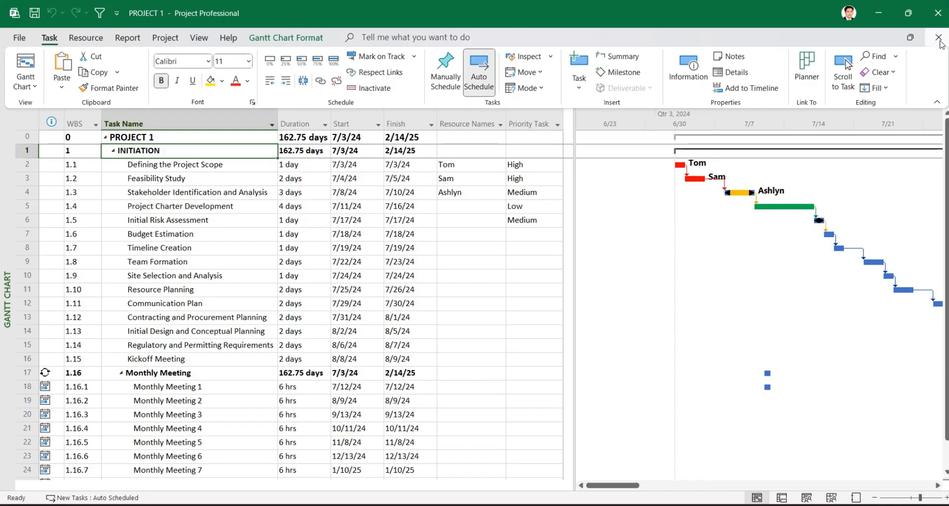
- Close the PROJECT 1 schedule and rename the file "PROJECT 1 - Copy (2)" in the Projects folder as MASTER PROGRAM
{"action": "left_click", "coordinate": [938, 37]}
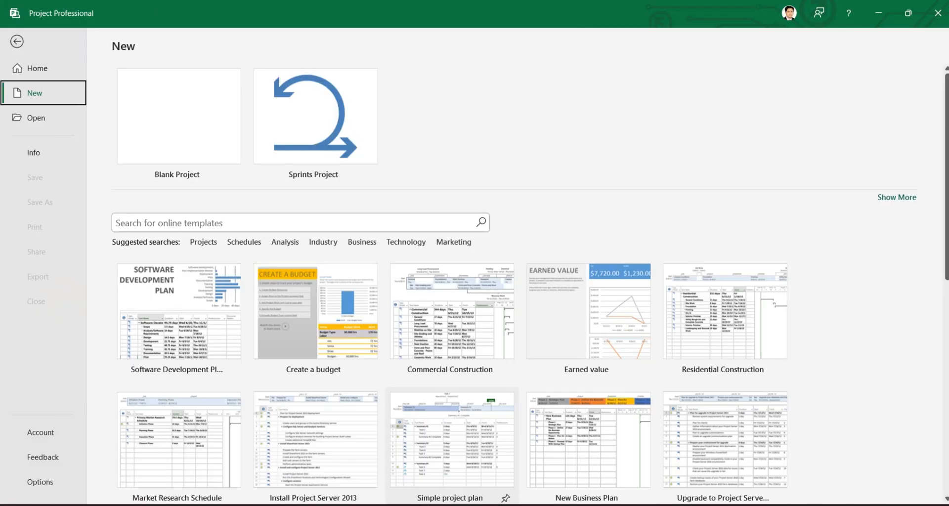
{"action": "left_click", "coordinate": [447, 504]}
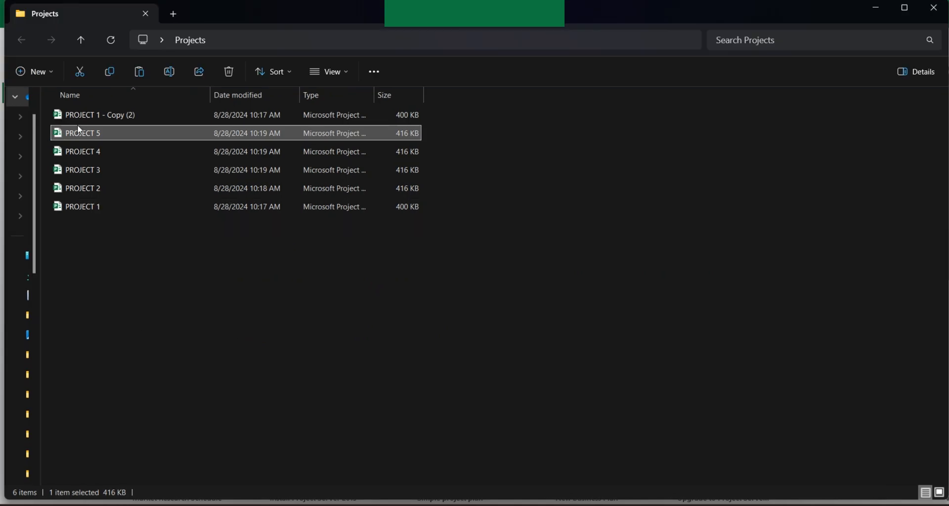
{"action": "left_click", "coordinate": [105, 120]}
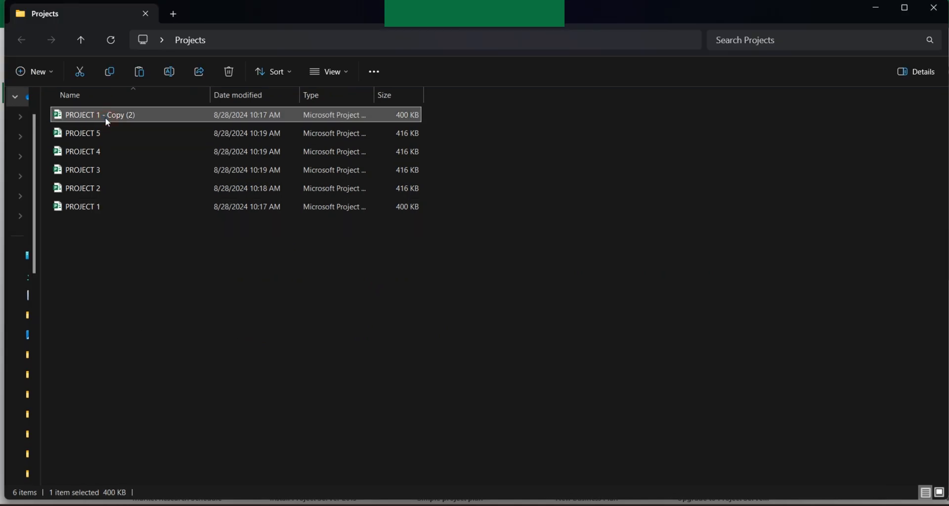
{"action": "left_click", "coordinate": [106, 117]}
{"action": "type", "text": "MASTER PR"}
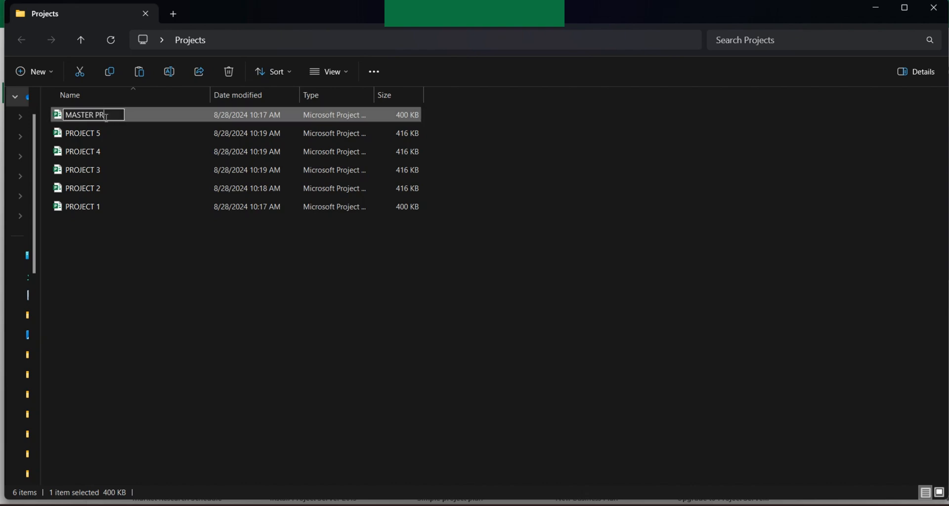
{"action": "type", "text": "OGRAM"}
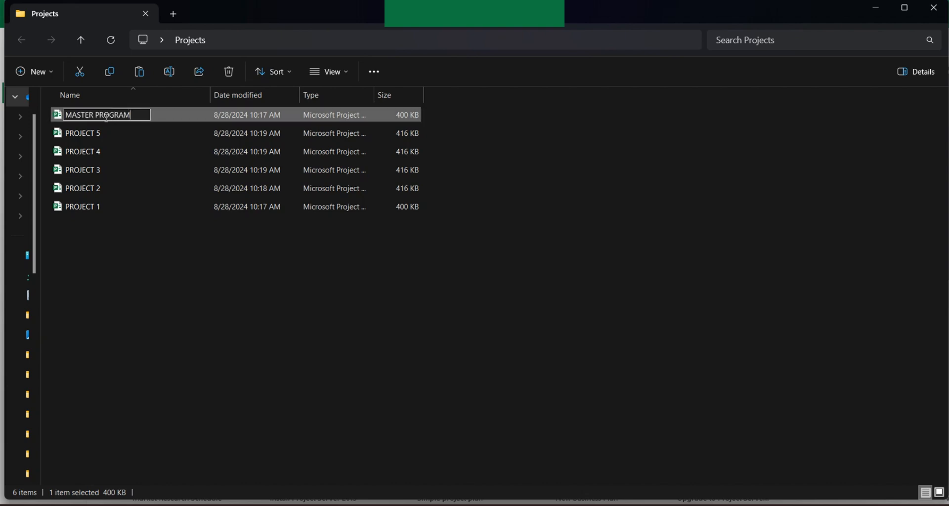
{"action": "key", "text": "Return"}
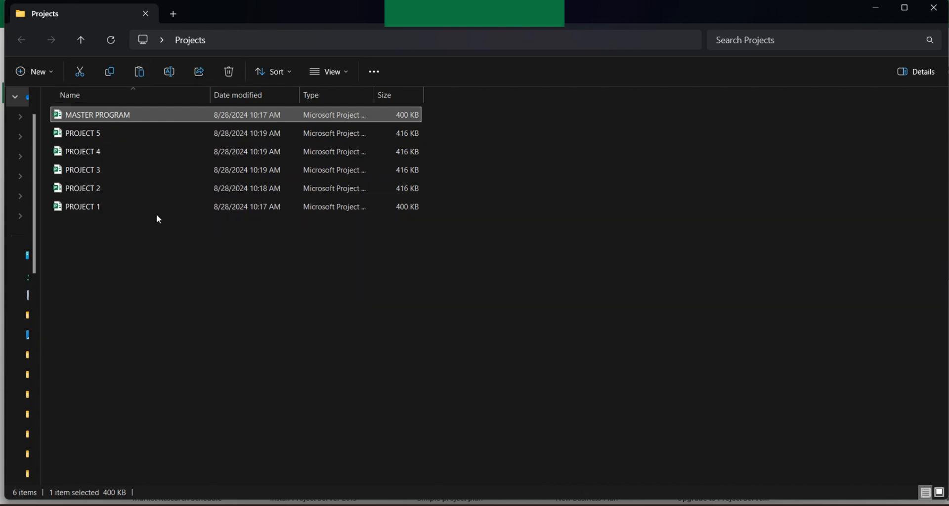
{"action": "left_click", "coordinate": [105, 210]}
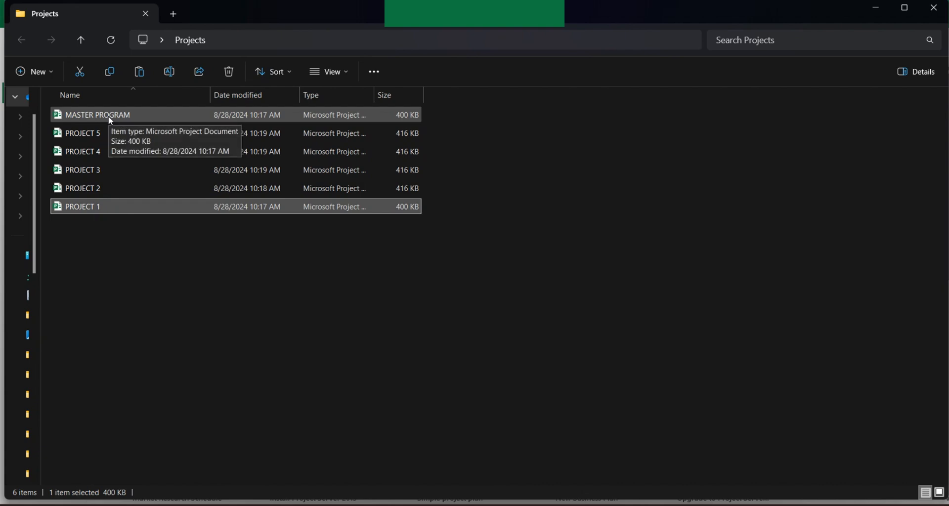
{"action": "left_click", "coordinate": [64, 114]}
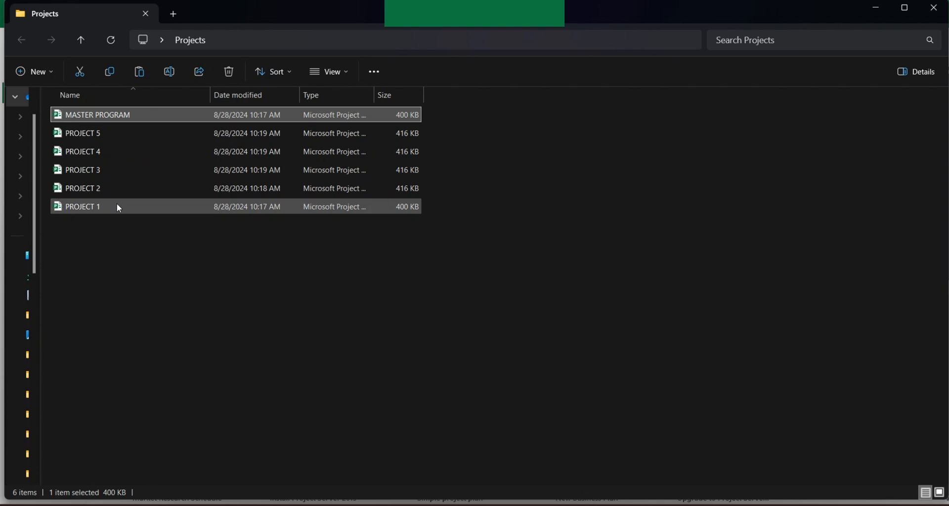
{"action": "left_click", "coordinate": [117, 265]}
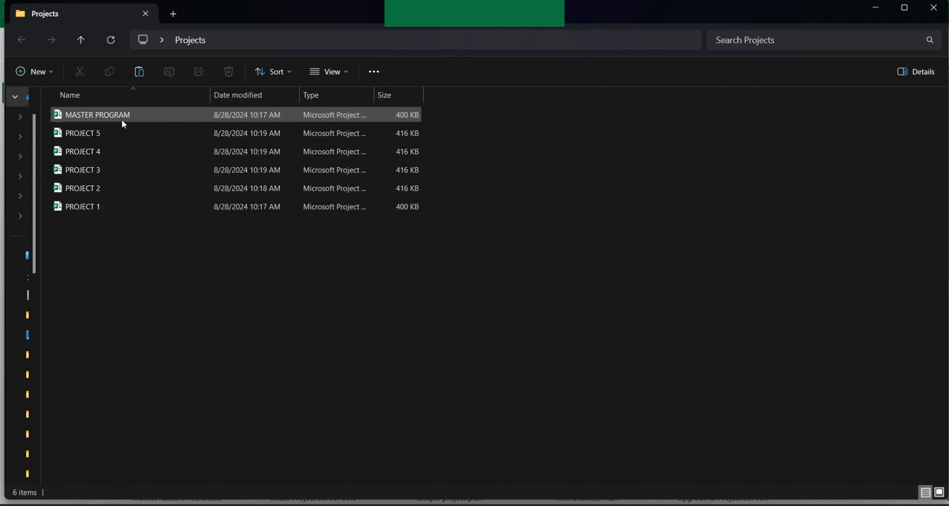
- Open the MASTER PROGRAM file and delete all tasks below the project summary task, from INITIATION through Audit of Project
{"action": "double_click", "coordinate": [105, 119]}
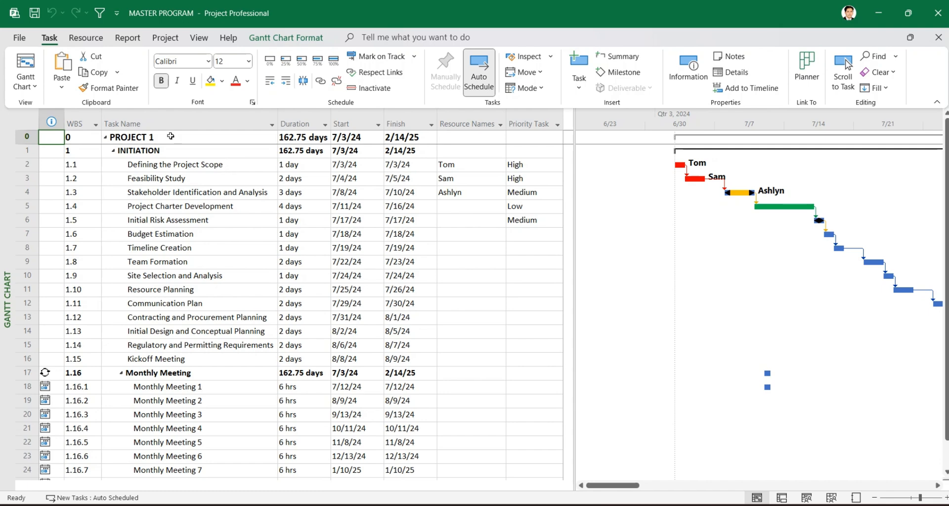
{"action": "left_click", "coordinate": [18, 38]}
{"action": "left_click", "coordinate": [17, 42]}
{"action": "left_click", "coordinate": [25, 150]}
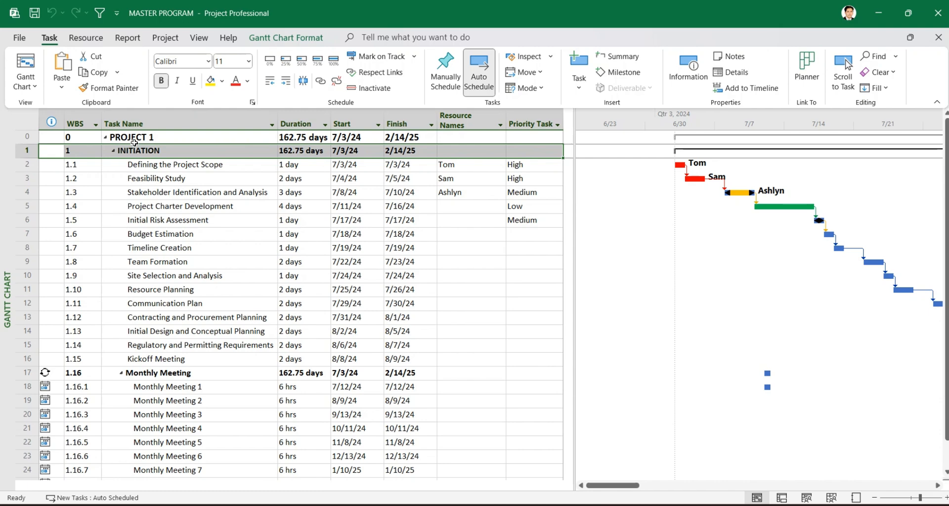
{"action": "left_click", "coordinate": [109, 167]}
{"action": "left_click_drag", "start_coordinate": [26, 151], "coordinate": [34, 359]}
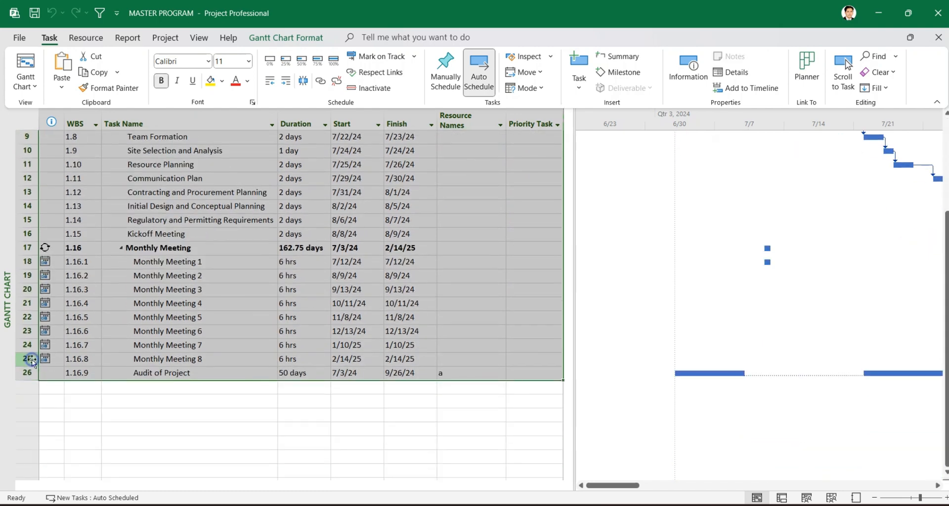
{"action": "right_click", "coordinate": [33, 360]}
{"action": "left_click", "coordinate": [50, 178]}
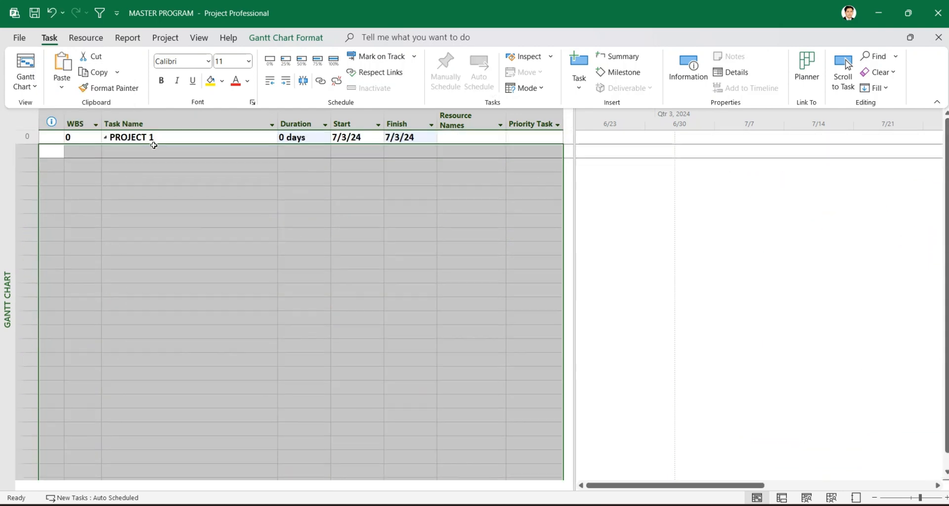
- Rename the project summary task as MASTER PROGRAM and save the file
{"action": "left_click", "coordinate": [153, 139]}
{"action": "type", "text": "M"}
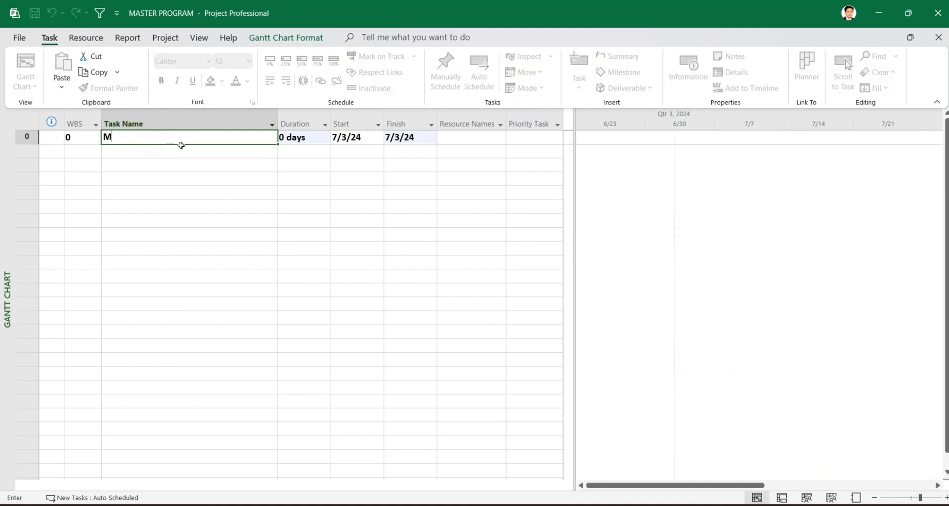
{"action": "type", "text": "ASTER PROGRAM"}
{"action": "key", "text": "Return"}
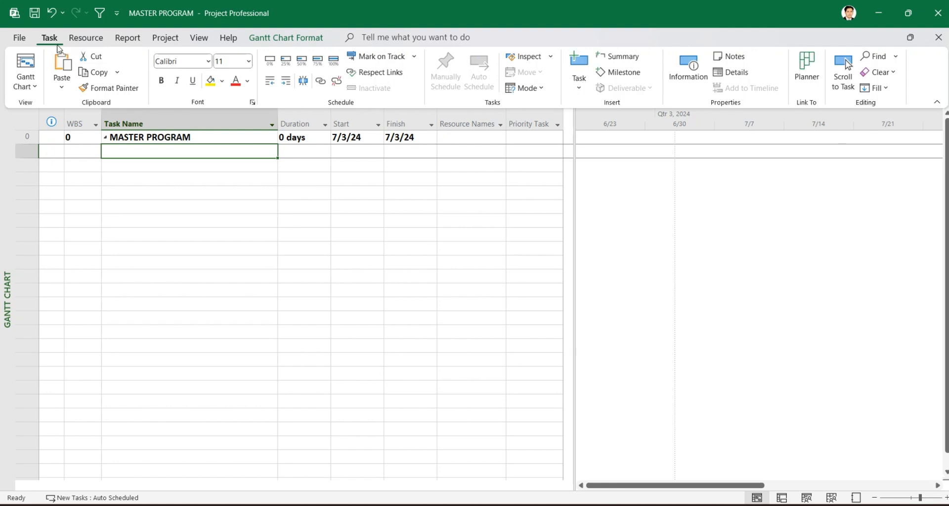
{"action": "left_click", "coordinate": [35, 14]}
{"action": "left_click", "coordinate": [159, 178]}
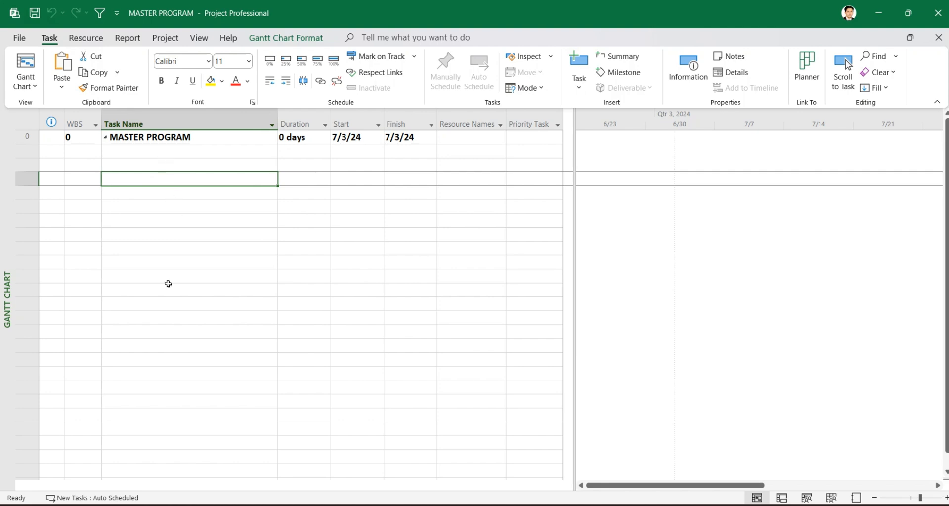
{"action": "left_click", "coordinate": [142, 151]}
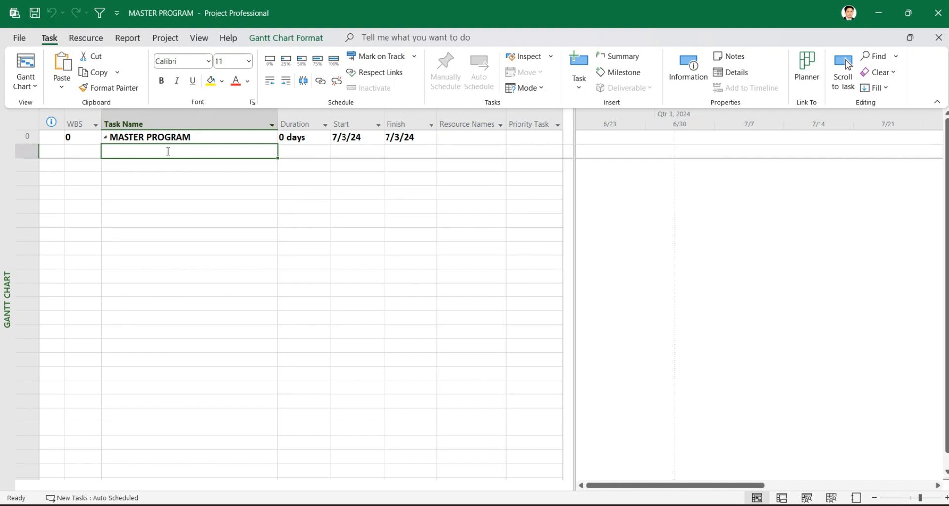
{"action": "left_click", "coordinate": [145, 248]}
{"action": "left_click", "coordinate": [147, 418]}
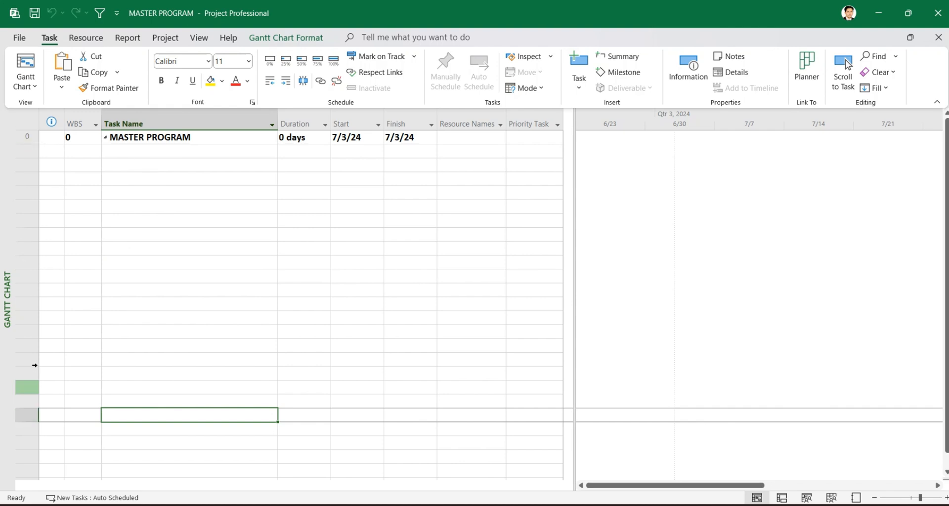
- Insert the PROJECT 1 file as a linked subproject in the first blank row below the MASTER PROGRAM summary task
{"action": "left_click", "coordinate": [126, 151]}
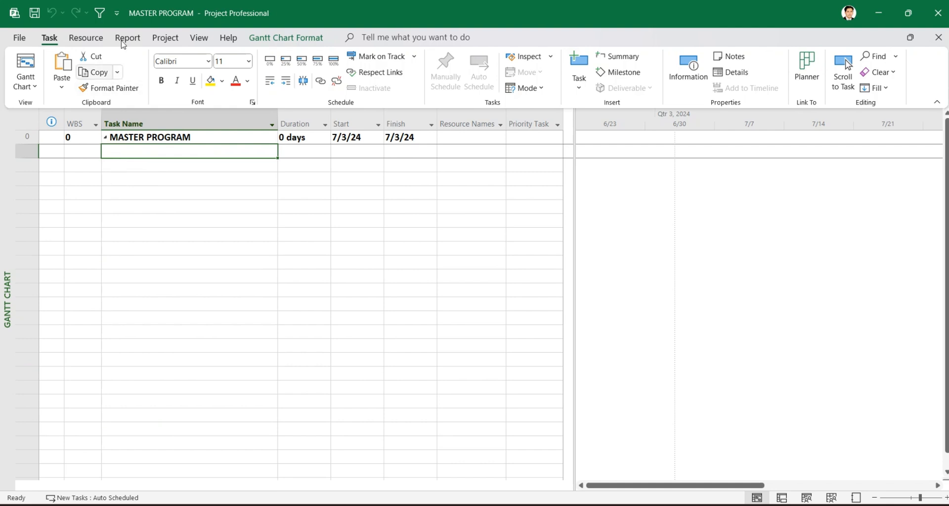
{"action": "left_click", "coordinate": [166, 39]}
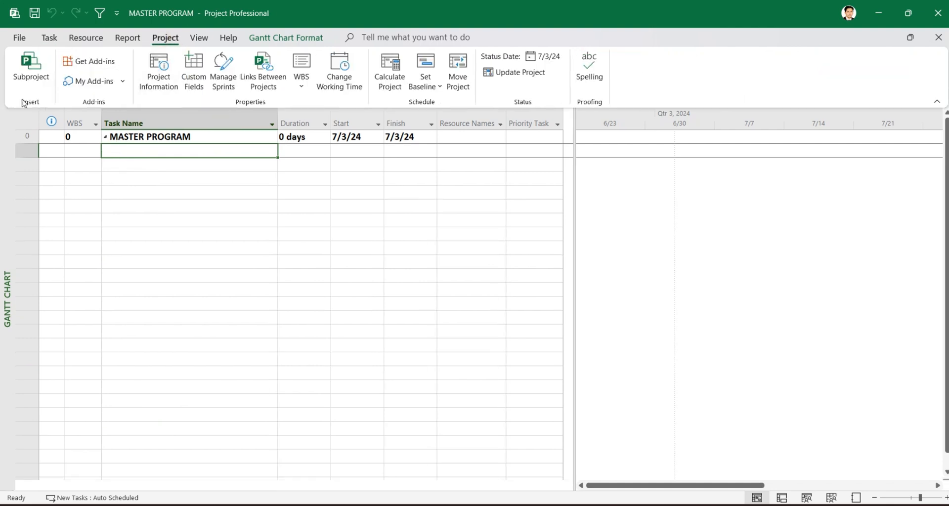
{"action": "left_click", "coordinate": [31, 72]}
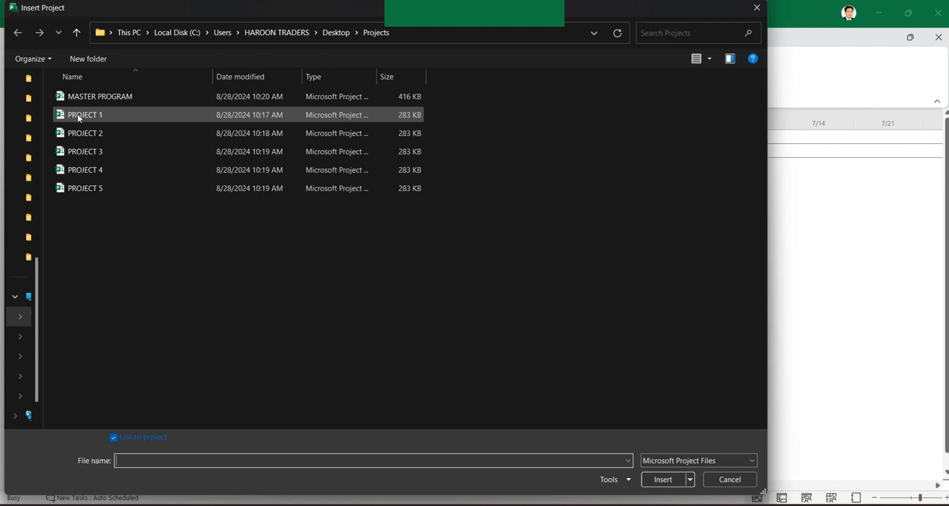
{"action": "left_click", "coordinate": [79, 119]}
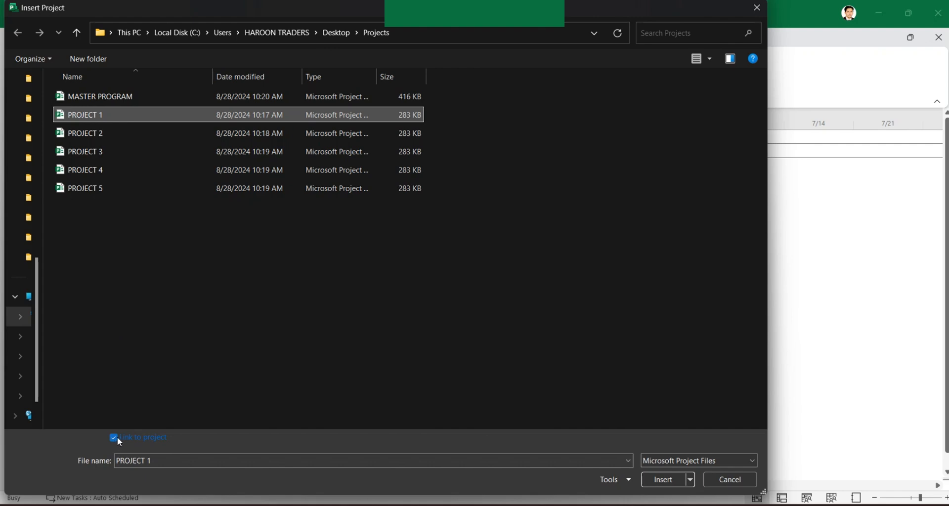
{"action": "left_click", "coordinate": [666, 479]}
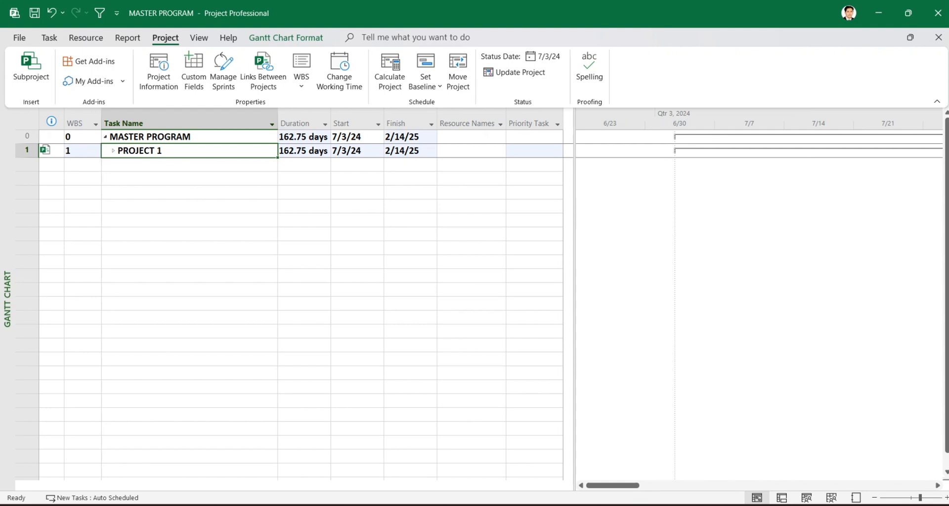
{"action": "left_click", "coordinate": [615, 505]}
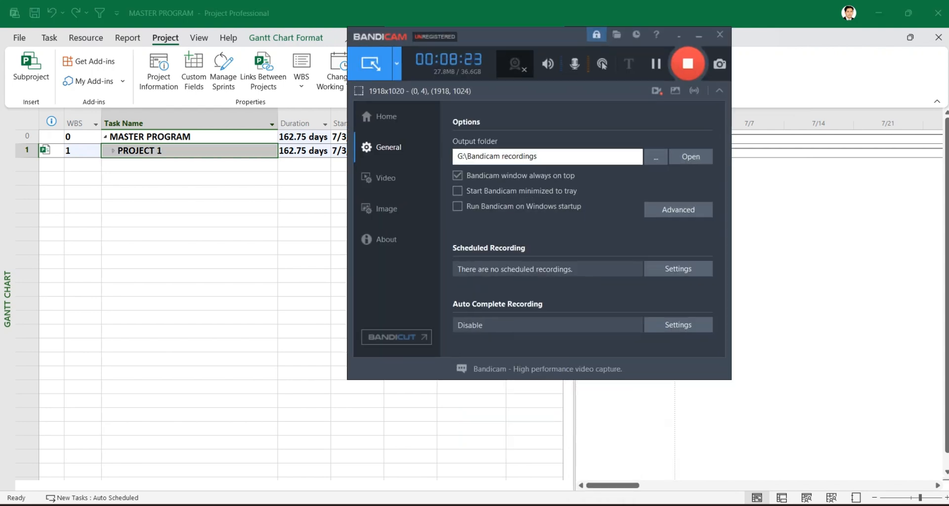
{"action": "left_click", "coordinate": [614, 505]}
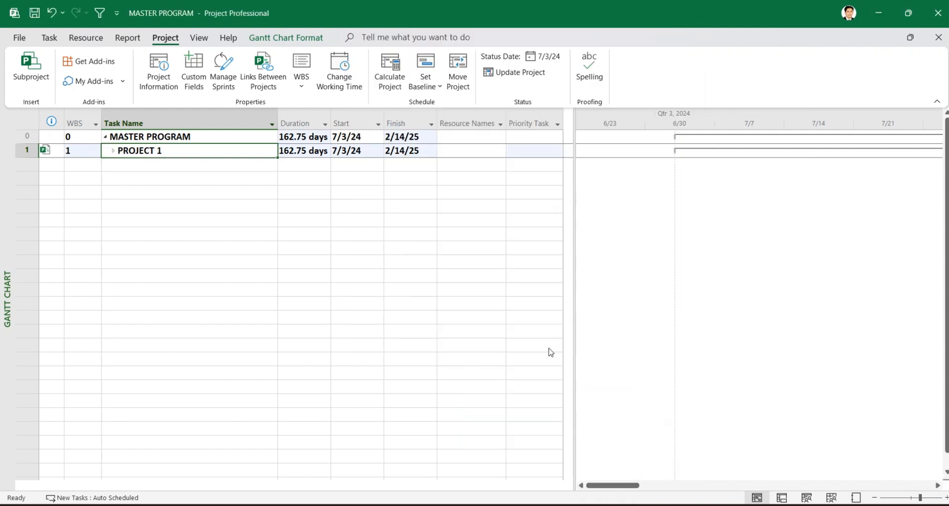
- Expand the inserted PROJECT 1 to review its tasks, collapse it again, and check its subproject indicator
{"action": "left_click", "coordinate": [113, 151]}
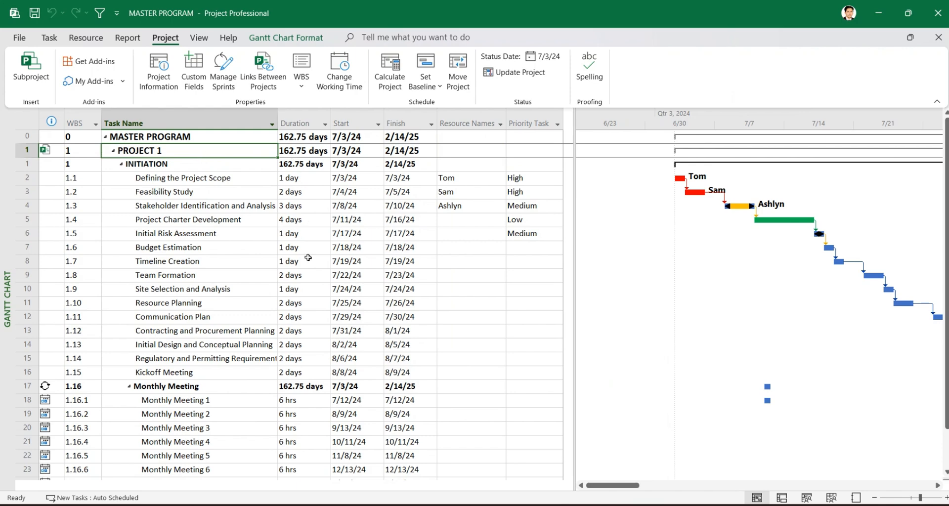
{"action": "scroll", "coordinate": [296, 257], "scroll_direction": "down", "scroll_amount": 4}
{"action": "scroll", "coordinate": [204, 259], "scroll_direction": "up", "scroll_amount": 4}
{"action": "left_click", "coordinate": [113, 151]}
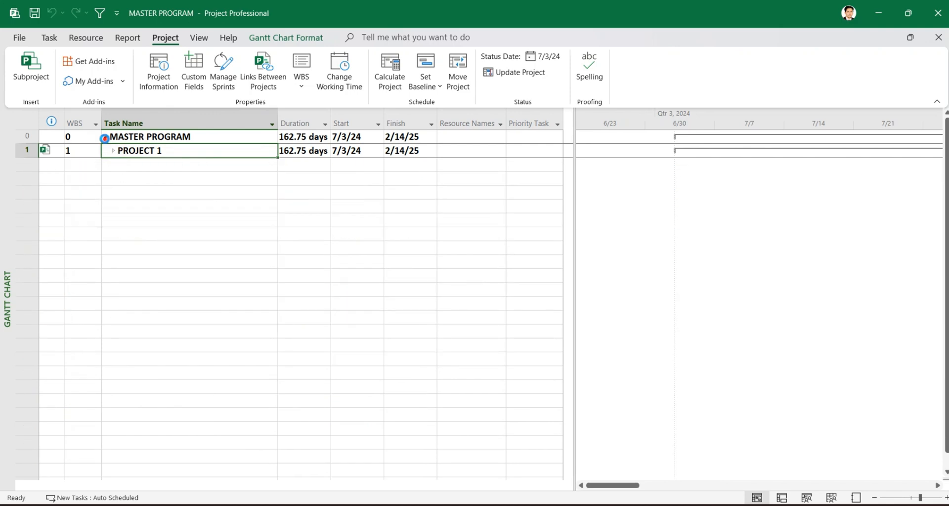
{"action": "left_click", "coordinate": [105, 137]}
{"action": "left_click", "coordinate": [105, 138]}
{"action": "left_click", "coordinate": [105, 138]}
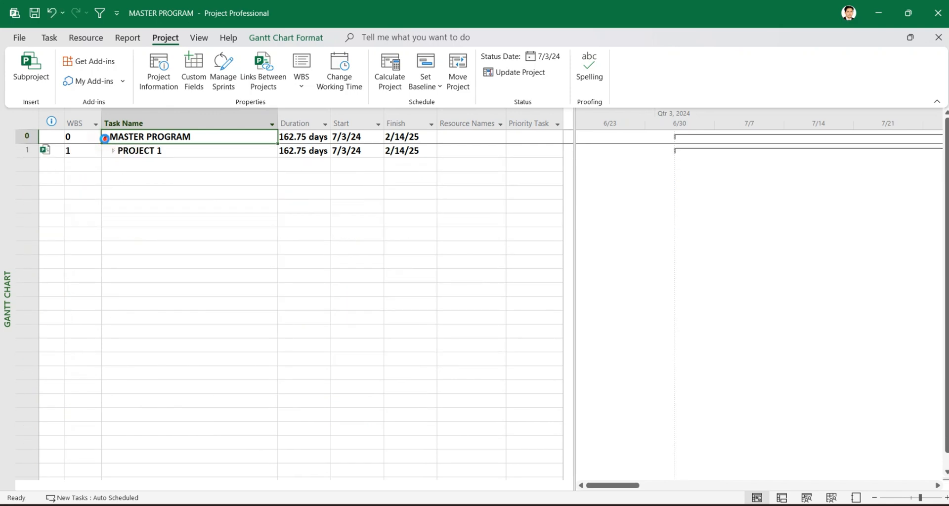
{"action": "left_click", "coordinate": [105, 138]}
{"action": "mouse_move", "coordinate": [45, 148]}
{"action": "left_click", "coordinate": [222, 189]}
- Insert the PROJECT 2 and PROJECT 3 files as linked subprojects in the rows below PROJECT 1
{"action": "left_click", "coordinate": [140, 163]}
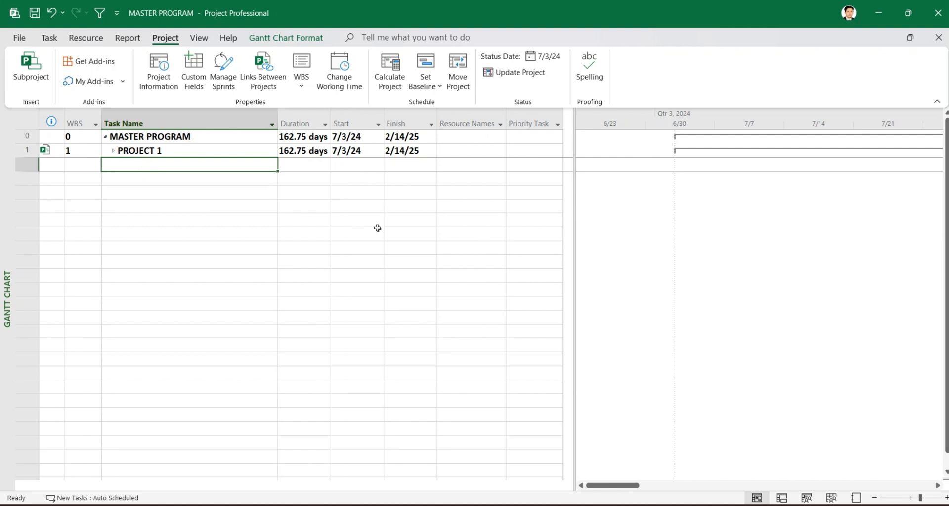
{"action": "left_click", "coordinate": [31, 64]}
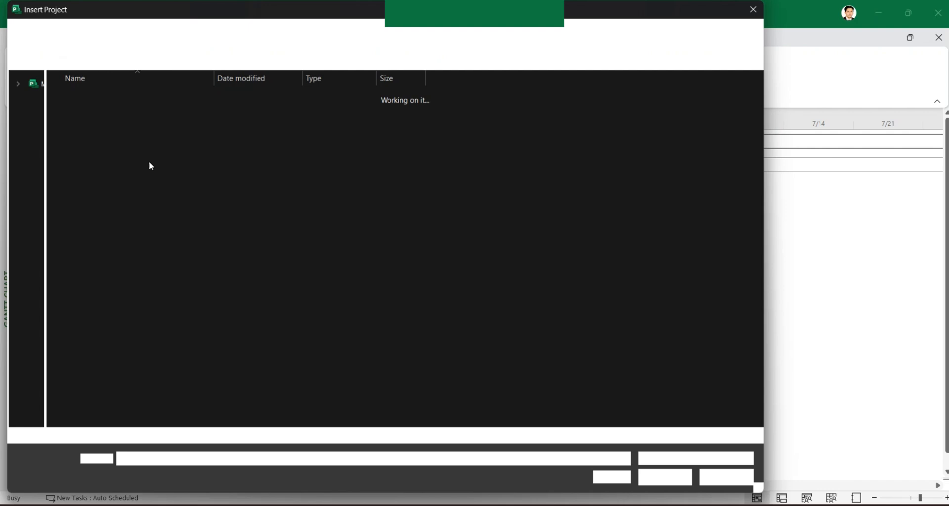
{"action": "double_click", "coordinate": [106, 131]}
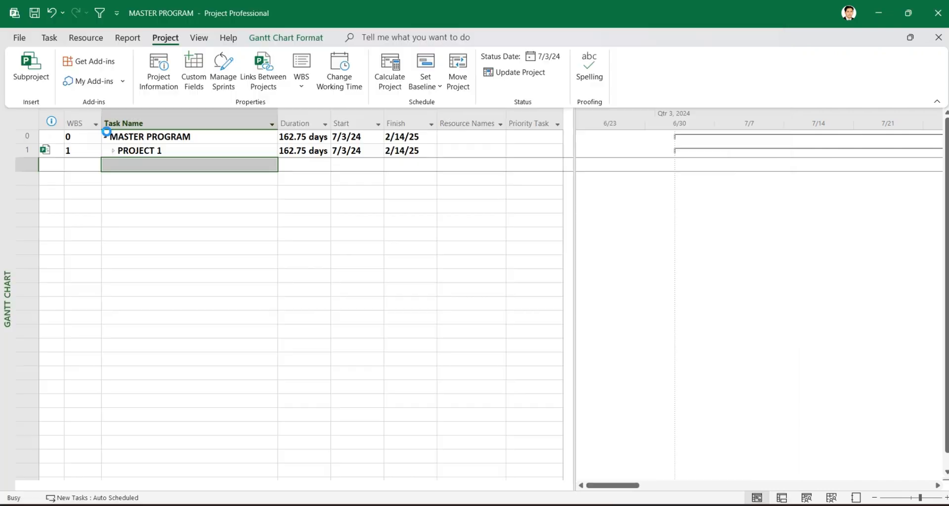
{"action": "left_click", "coordinate": [142, 179]}
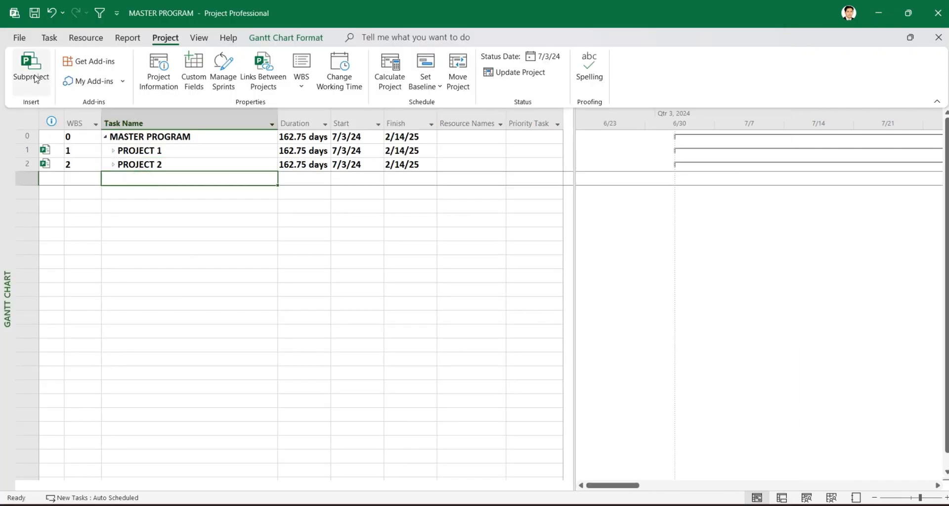
{"action": "left_click", "coordinate": [35, 78]}
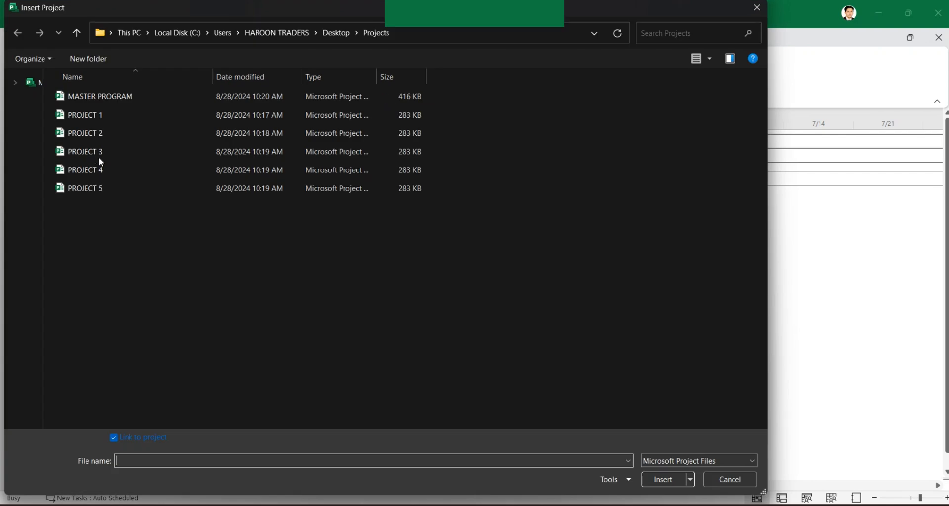
{"action": "double_click", "coordinate": [95, 152]}
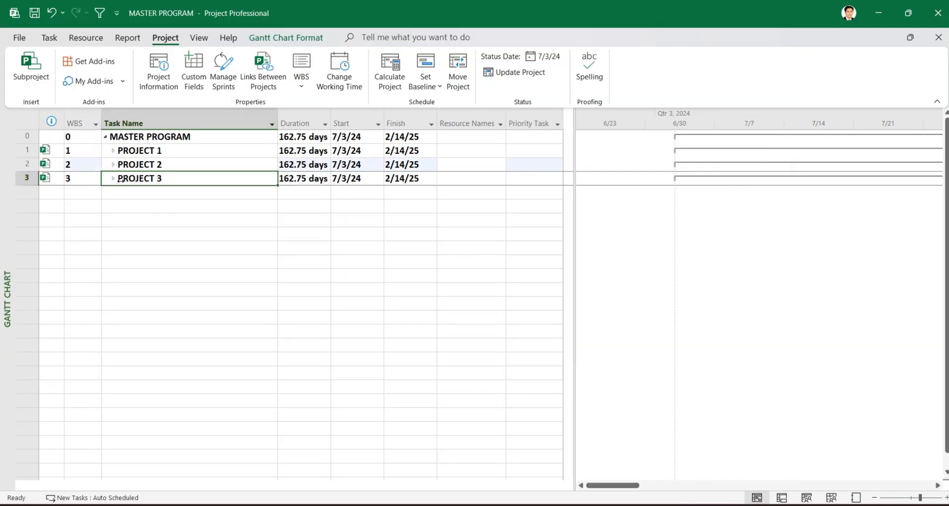
- Insert the PROJECT 4 and PROJECT 5 files as linked subprojects in the rows below PROJECT 3
{"action": "left_click", "coordinate": [120, 193]}
{"action": "left_click", "coordinate": [43, 78]}
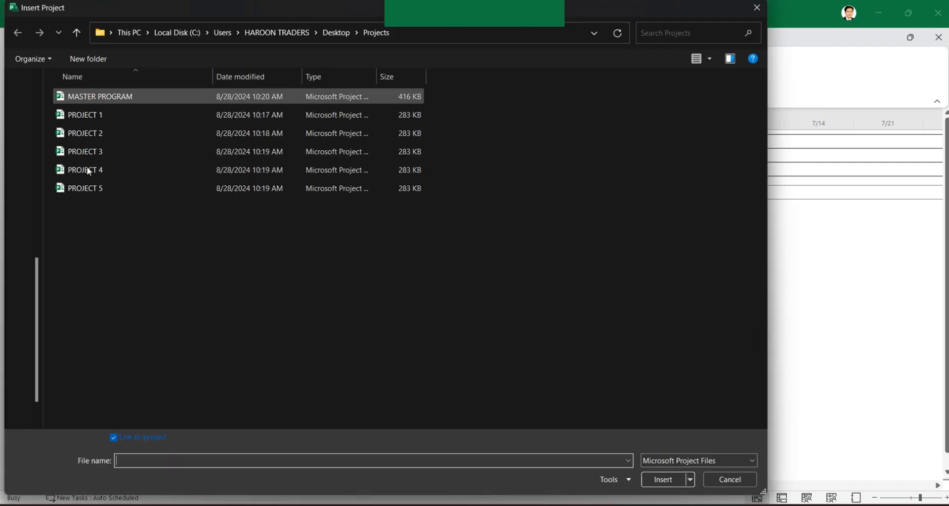
{"action": "left_click", "coordinate": [87, 171]}
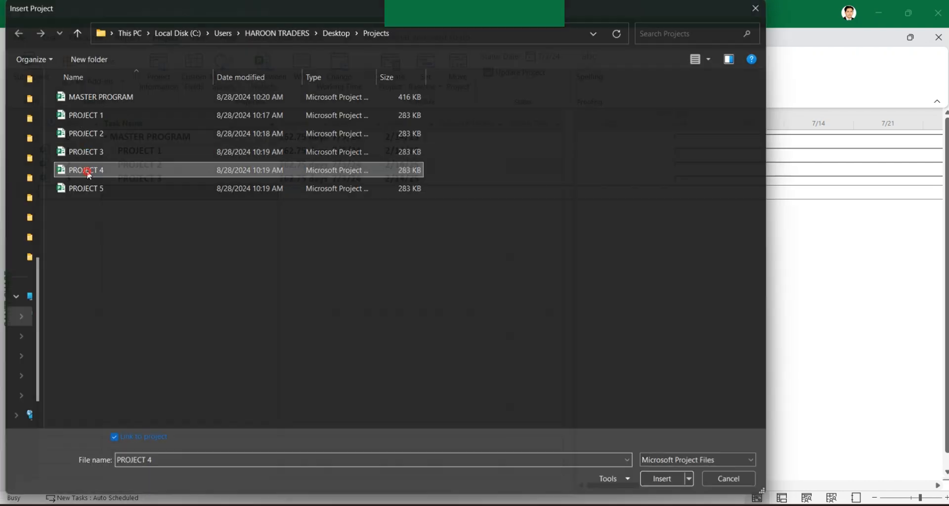
{"action": "double_click", "coordinate": [87, 171]}
{"action": "left_click", "coordinate": [131, 206]}
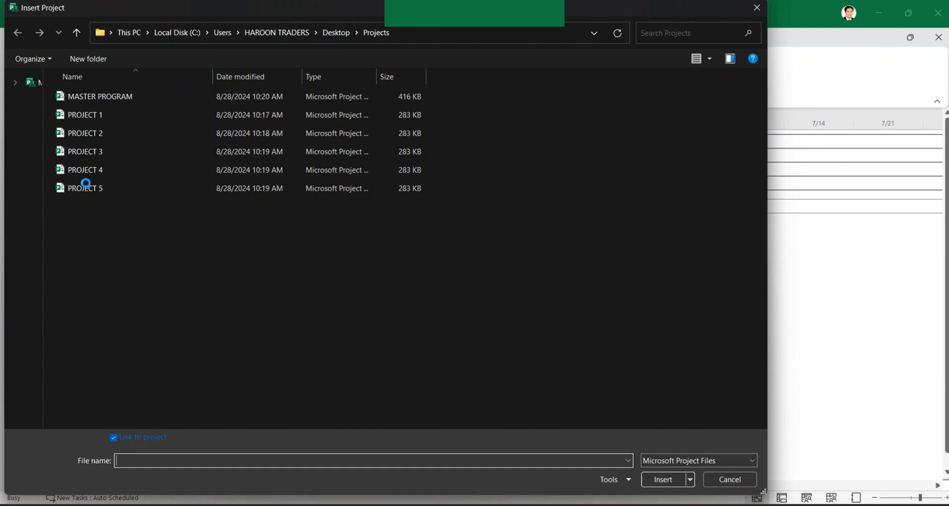
{"action": "double_click", "coordinate": [86, 184]}
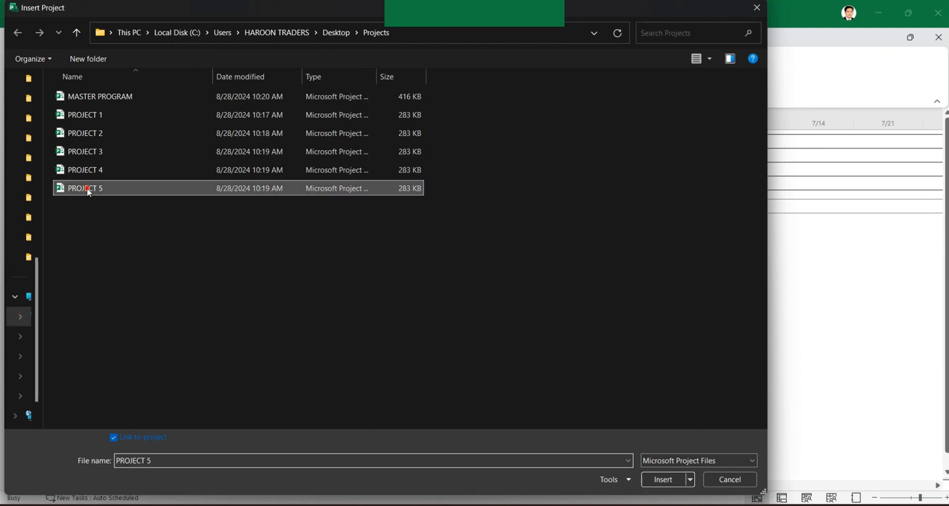
{"action": "left_click", "coordinate": [143, 242]}
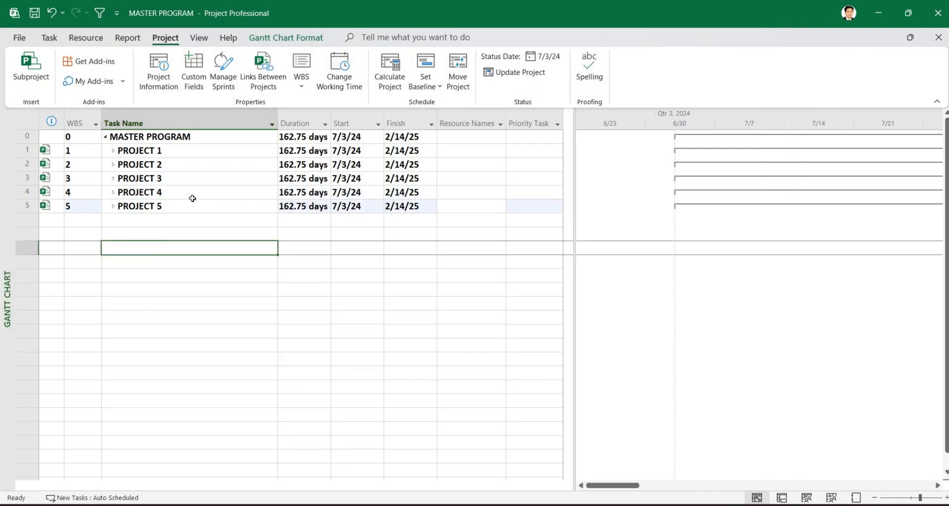
- Zoom the Gantt chart timescale to the entire project
{"action": "right_click", "coordinate": [774, 124]}
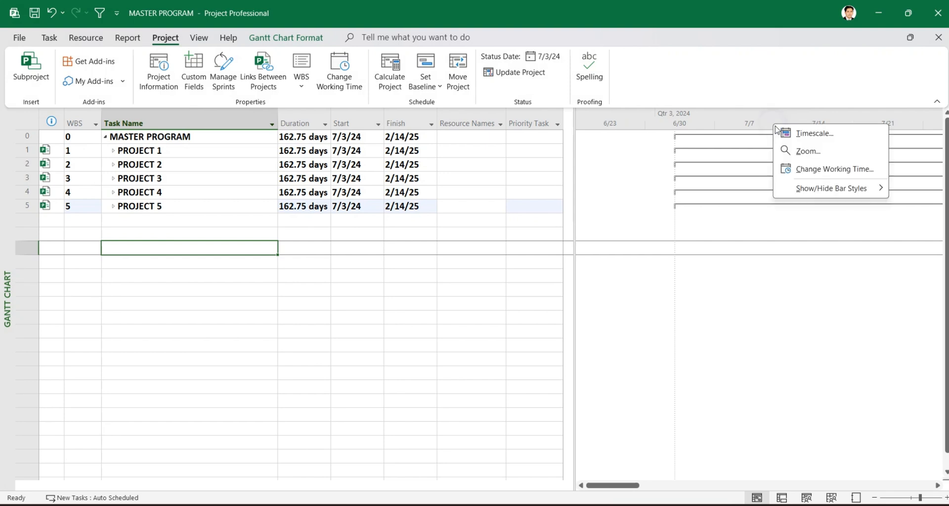
{"action": "left_click", "coordinate": [790, 150]}
{"action": "left_click", "coordinate": [432, 275]}
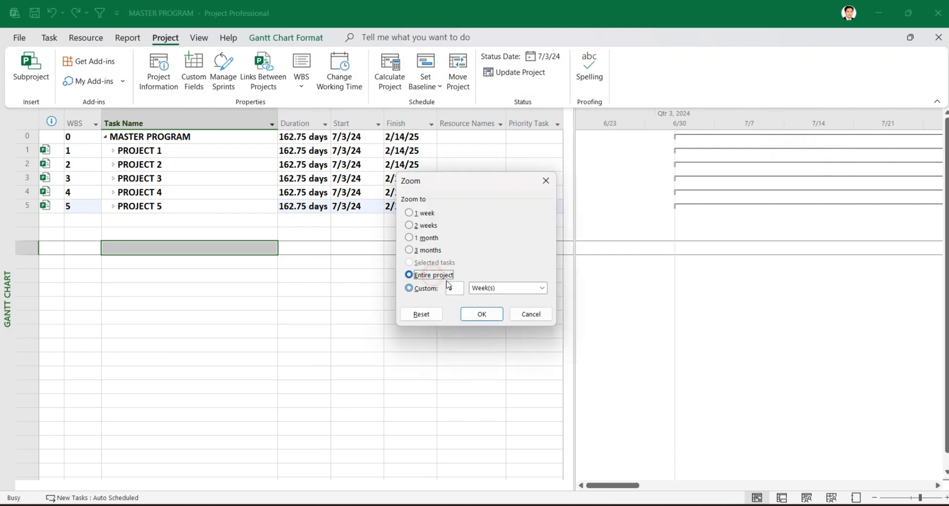
{"action": "left_click", "coordinate": [475, 314]}
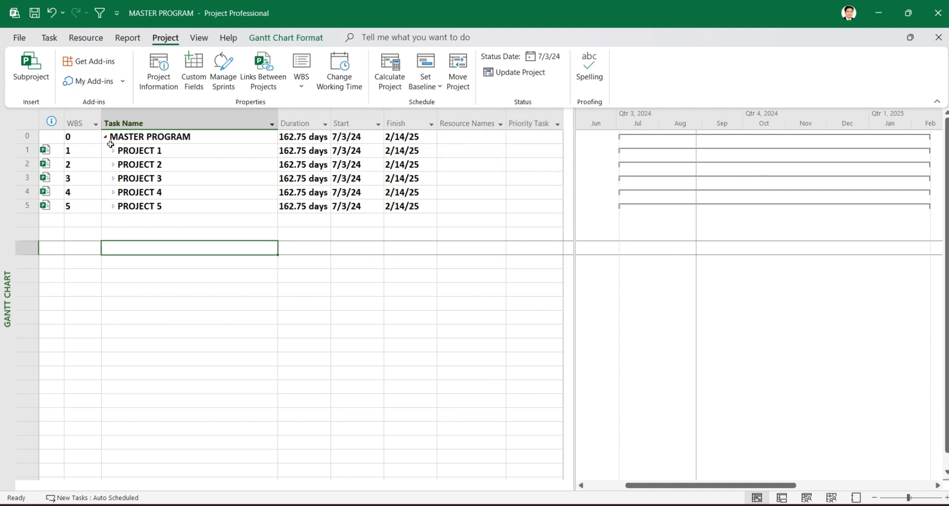
- Show the outline down to Level 9 and check which subprojects in the master schedule are expanded
{"action": "left_click", "coordinate": [200, 39]}
{"action": "left_click", "coordinate": [366, 72]}
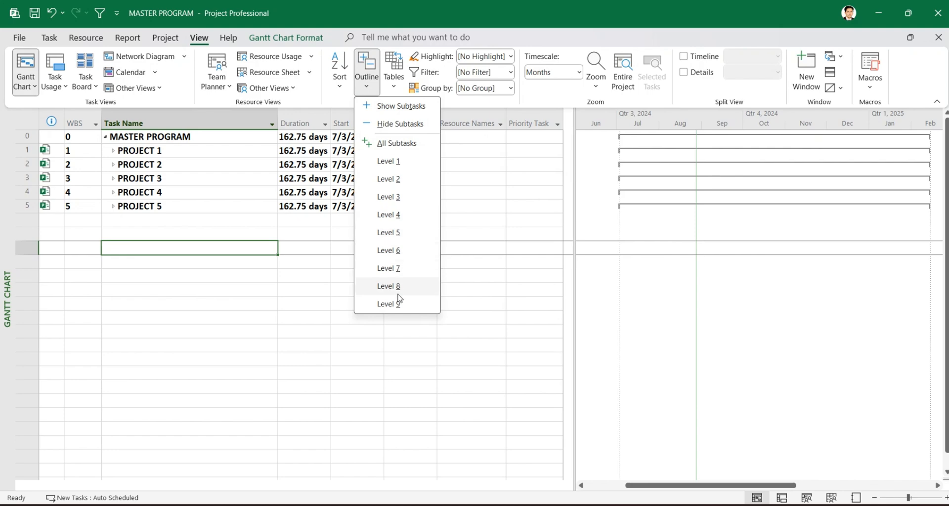
{"action": "left_click", "coordinate": [390, 303]}
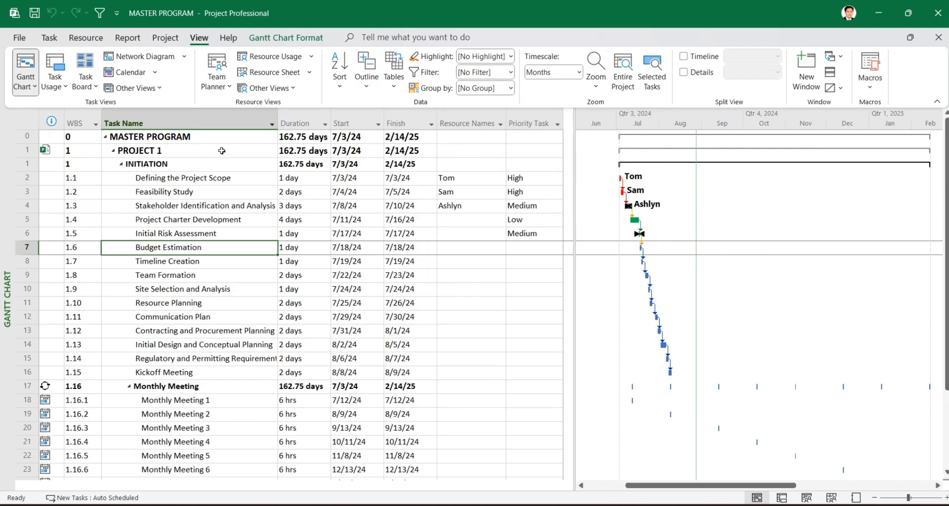
{"action": "scroll", "coordinate": [233, 183], "scroll_direction": "down", "scroll_amount": 9}
{"action": "scroll", "coordinate": [206, 227], "scroll_direction": "up", "scroll_amount": 1}
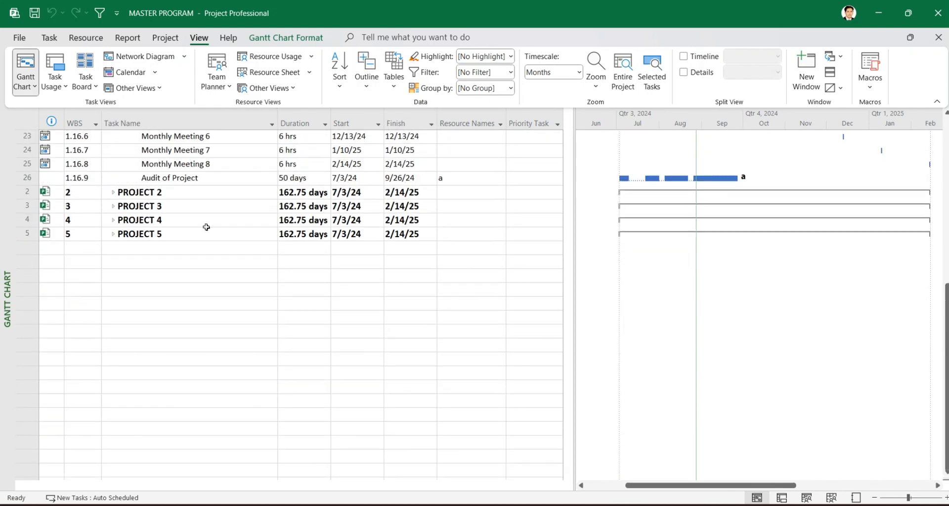
{"action": "scroll", "coordinate": [206, 227], "scroll_direction": "up", "scroll_amount": 1}
- Select PROJECT 2, apply outline Level 9 again to expand the remaining subprojects, and review the tasks from PROJECT 1 downward
{"action": "left_click", "coordinate": [135, 232]}
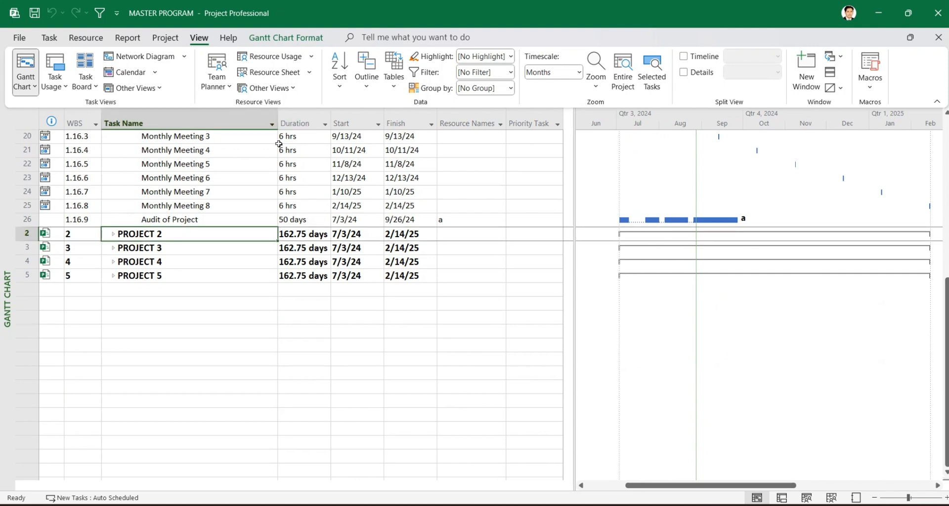
{"action": "left_click", "coordinate": [366, 88]}
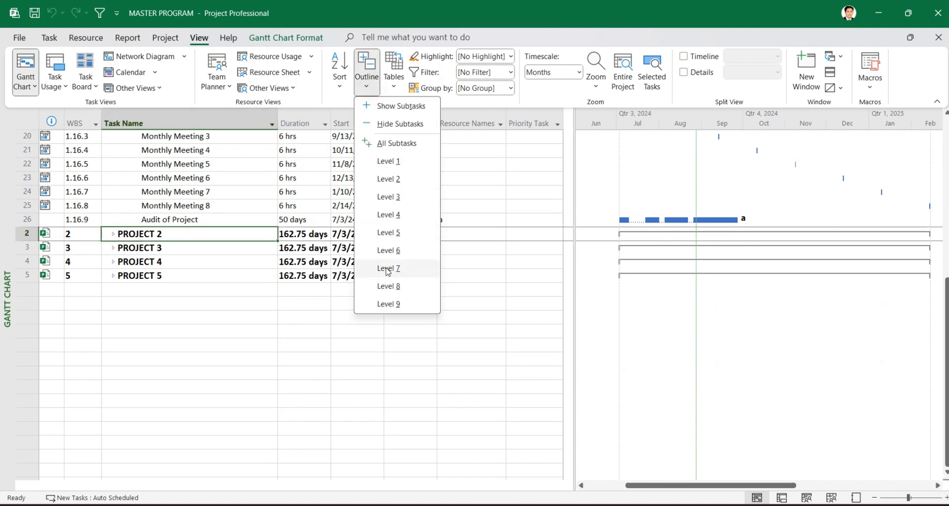
{"action": "left_click", "coordinate": [389, 304]}
{"action": "scroll", "coordinate": [282, 262], "scroll_direction": "up", "scroll_amount": 7}
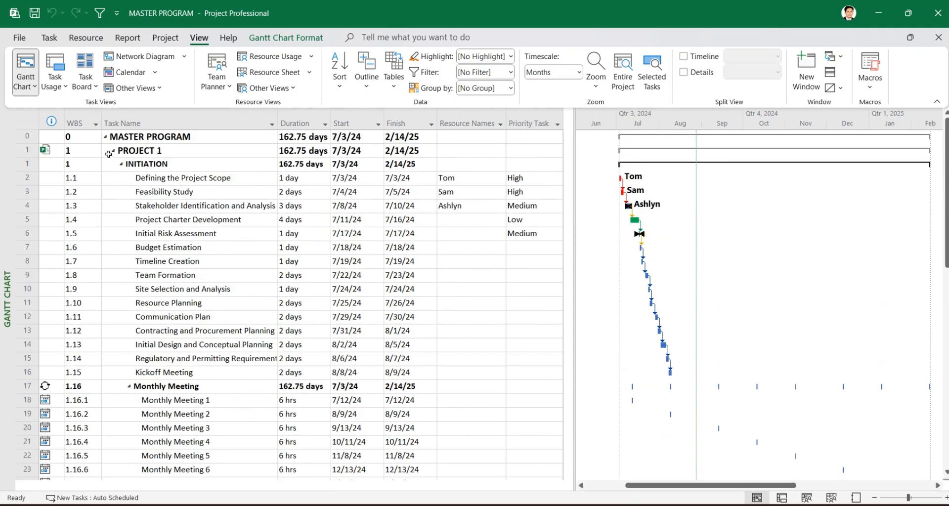
{"action": "left_click", "coordinate": [113, 151]}
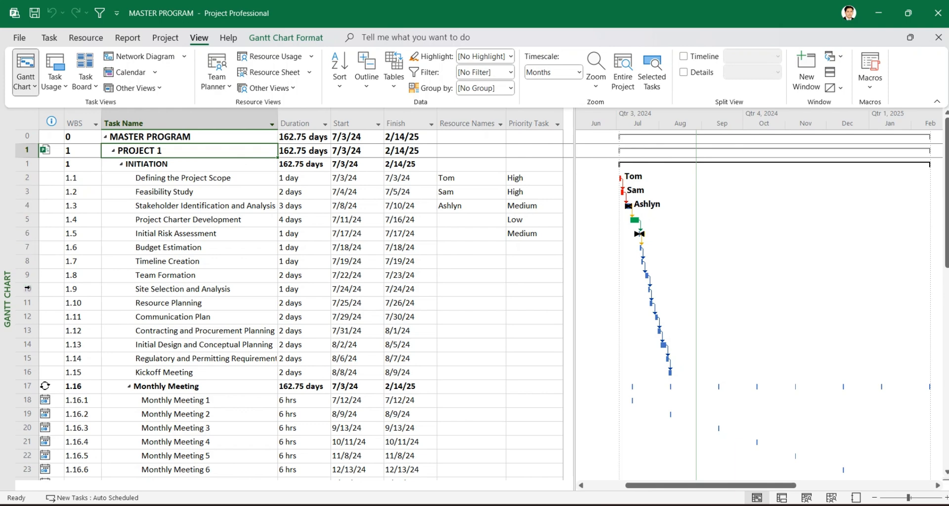
{"action": "scroll", "coordinate": [28, 304], "scroll_direction": "down", "scroll_amount": 2}
{"action": "scroll", "coordinate": [27, 304], "scroll_direction": "down", "scroll_amount": 2}
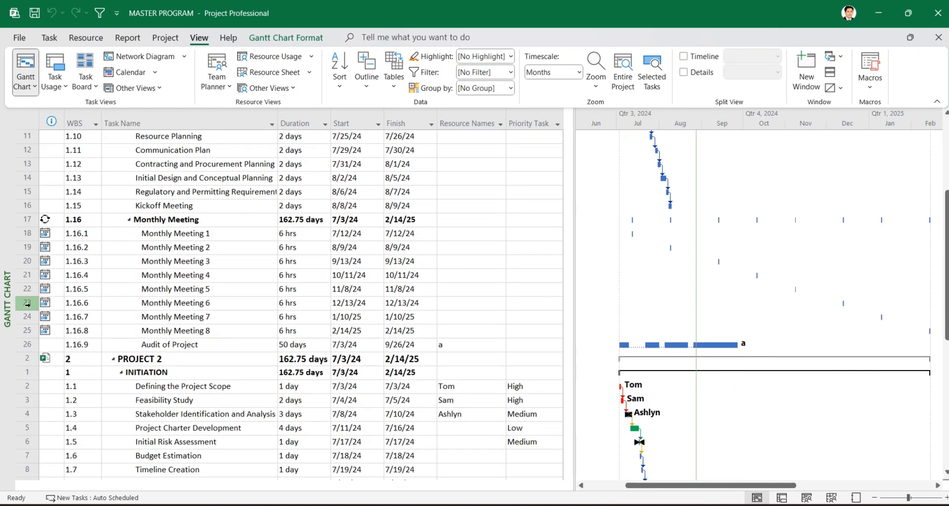
- Check the row numbering where PROJECT 1 ends and PROJECT 2 begins, and insert a Predecessors column before Resource Names
{"action": "left_click", "coordinate": [28, 346]}
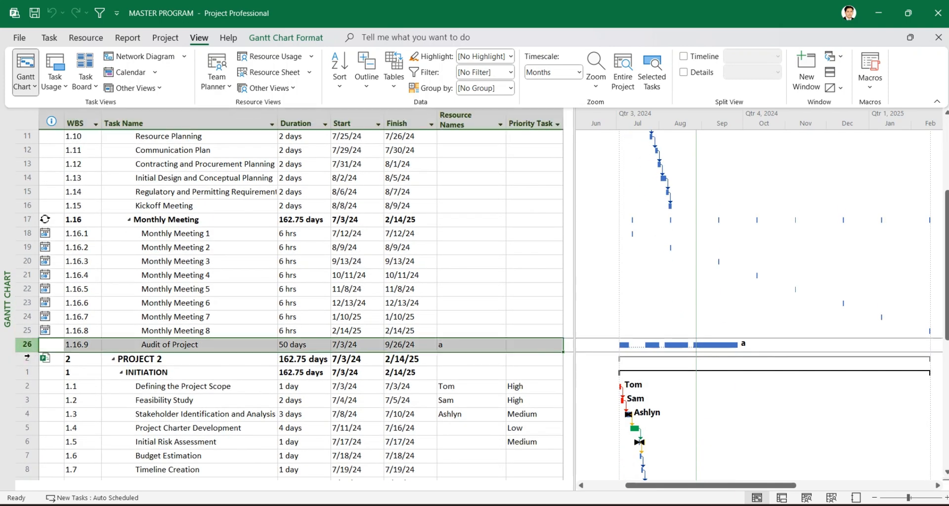
{"action": "left_click", "coordinate": [28, 359]}
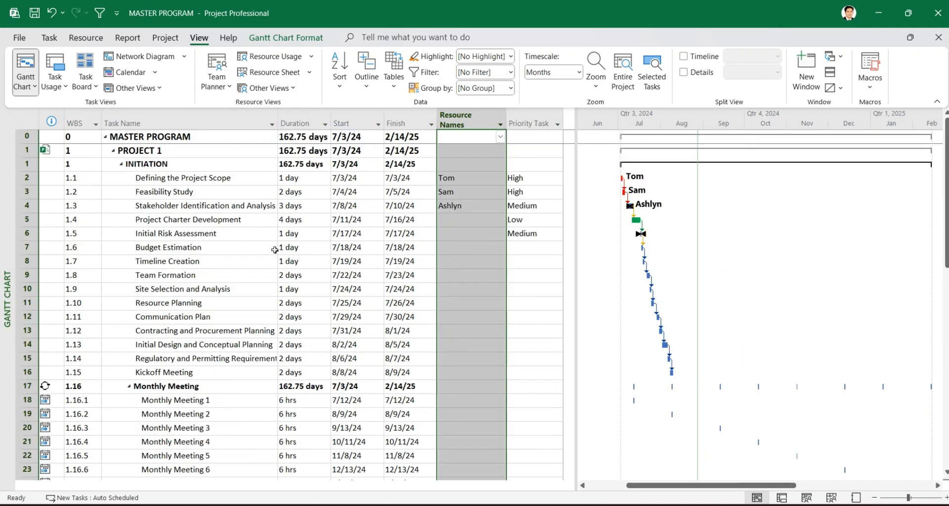
{"action": "scroll", "coordinate": [348, 255], "scroll_direction": "down", "scroll_amount": 2}
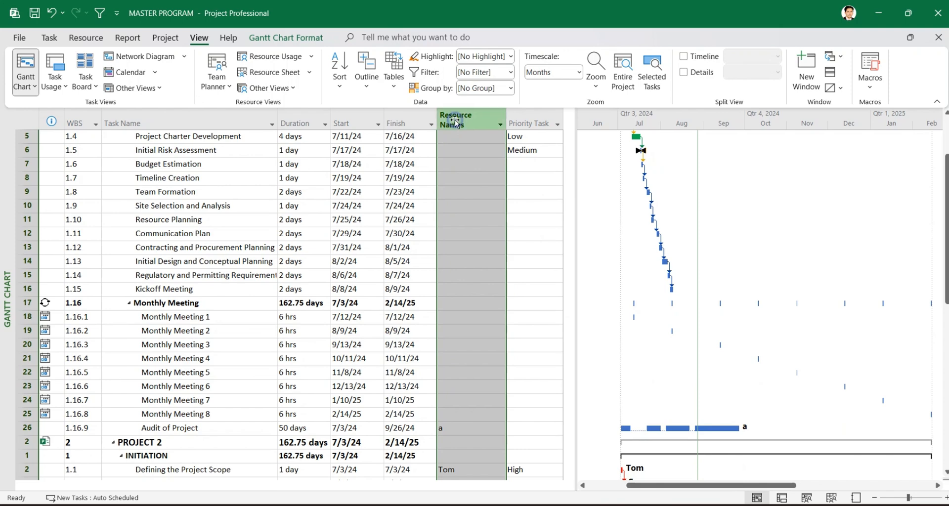
{"action": "right_click", "coordinate": [454, 121]}
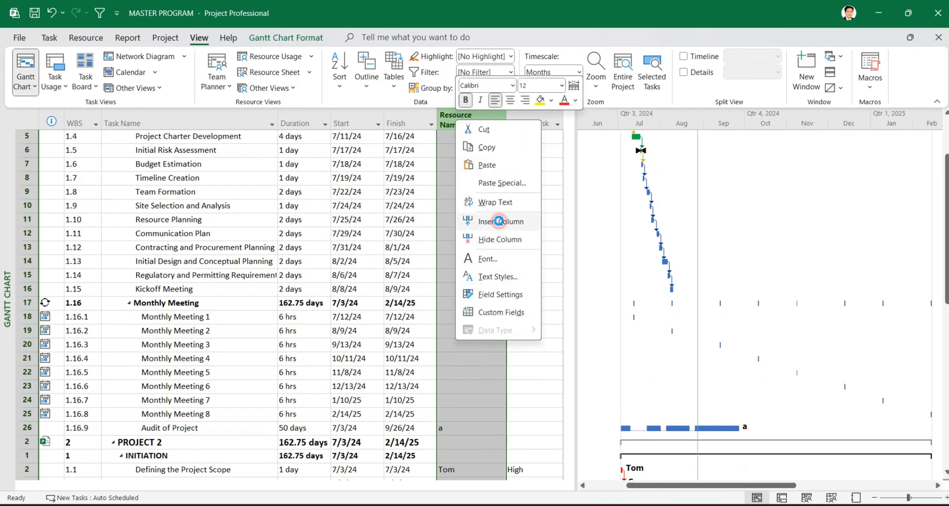
{"action": "left_click", "coordinate": [500, 224]}
{"action": "type", "text": "pr"}
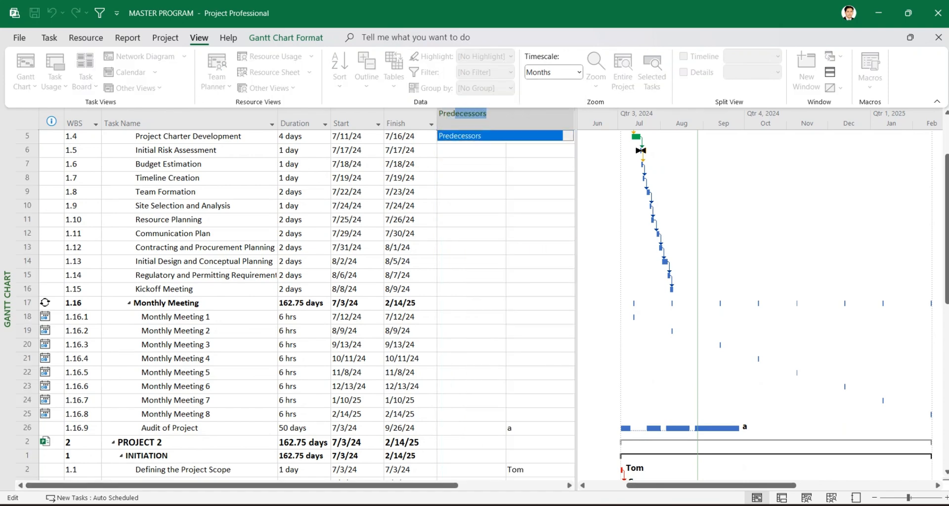
{"action": "key", "text": "Return"}
- Compare the predecessor numbers of the initiation tasks in PROJECT 1 with those in PROJECT 2
{"action": "scroll", "coordinate": [499, 224], "scroll_direction": "up", "scroll_amount": 2}
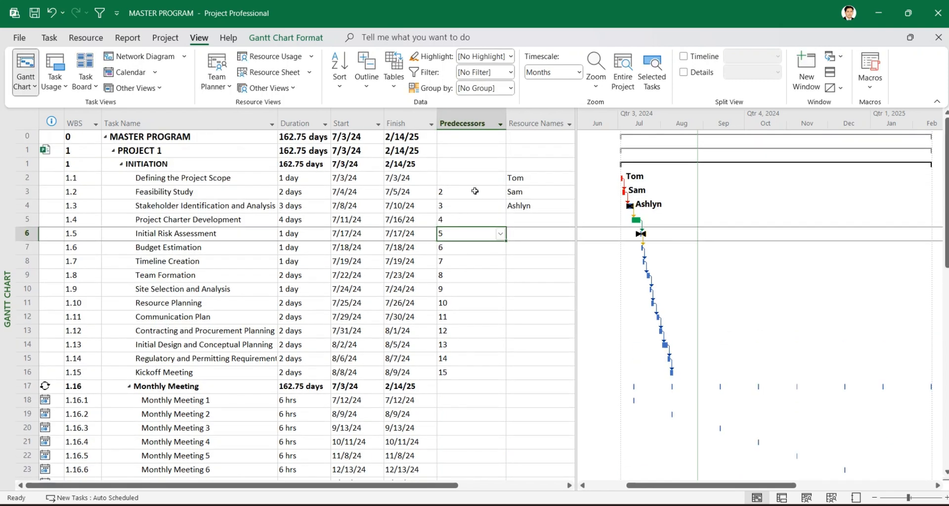
{"action": "left_click_drag", "start_coordinate": [475, 191], "coordinate": [463, 372]}
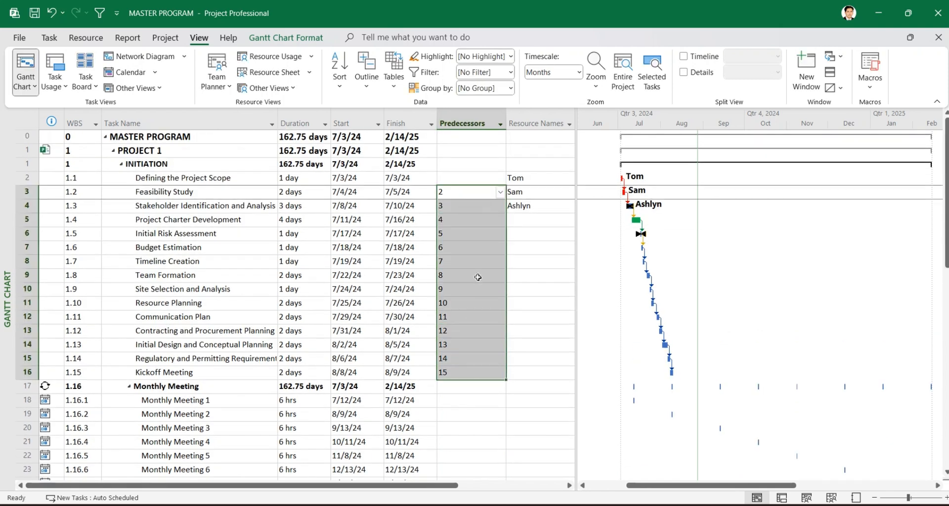
{"action": "scroll", "coordinate": [477, 277], "scroll_direction": "down", "scroll_amount": 5}
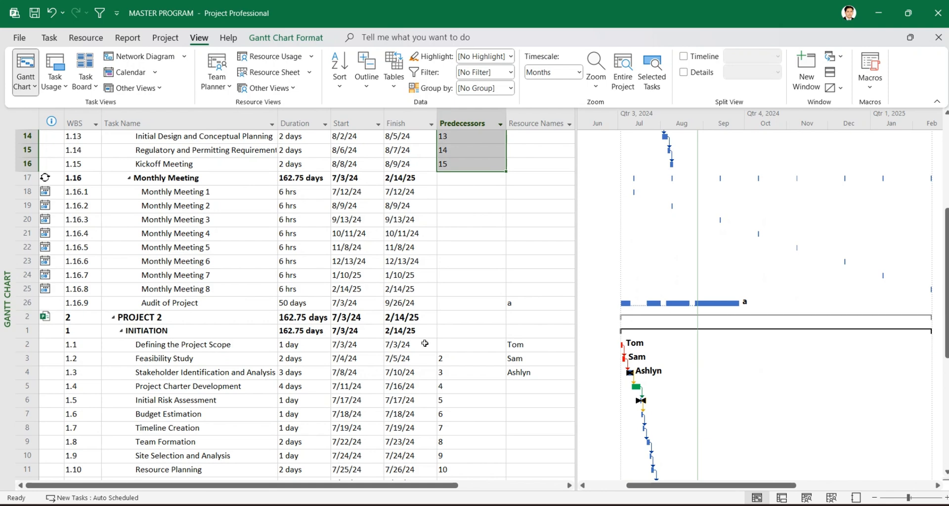
{"action": "scroll", "coordinate": [424, 343], "scroll_direction": "down", "scroll_amount": 2}
{"action": "left_click_drag", "start_coordinate": [448, 274], "coordinate": [448, 455]}
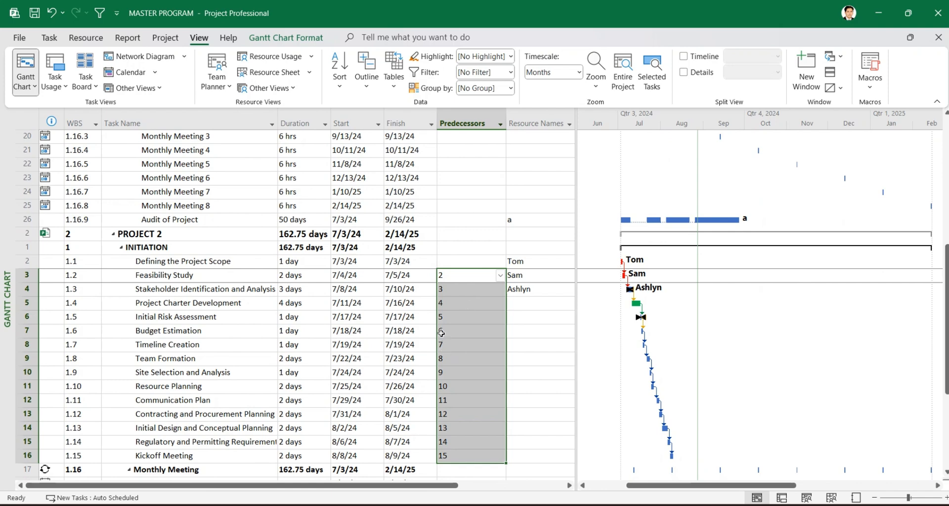
{"action": "scroll", "coordinate": [441, 333], "scroll_direction": "up", "scroll_amount": 7}
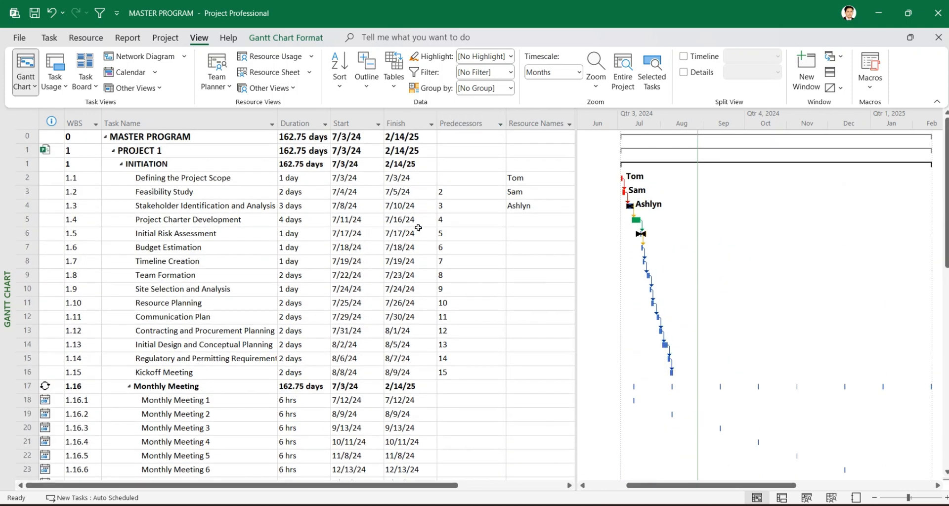
- Examine the predecessors from Feasibility Study to Kickoff Meeting in PROJECT 1, including the predecessor choices offered for Feasibility Study
{"action": "left_click", "coordinate": [457, 195]}
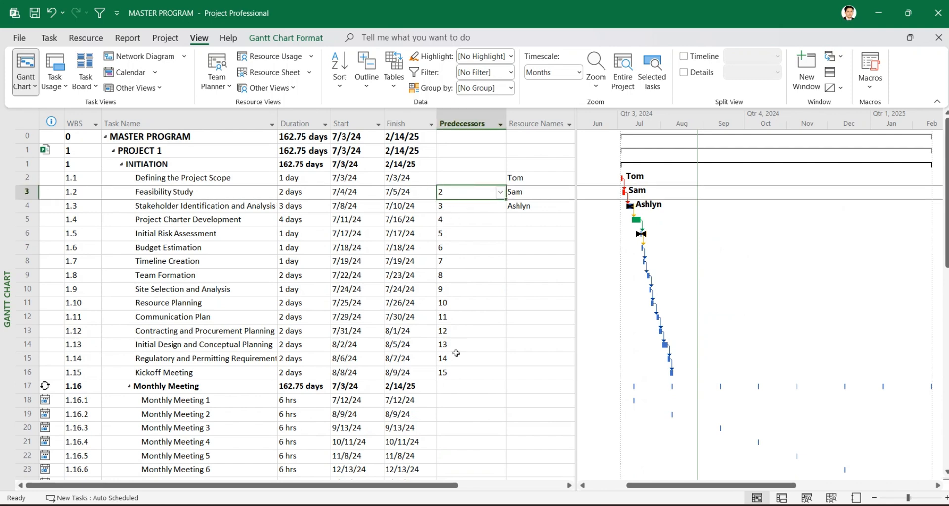
{"action": "left_click", "coordinate": [450, 372]}
{"action": "left_click", "coordinate": [463, 193]}
{"action": "left_click", "coordinate": [500, 192]}
{"action": "scroll", "coordinate": [301, 228], "scroll_direction": "up", "scroll_amount": 1}
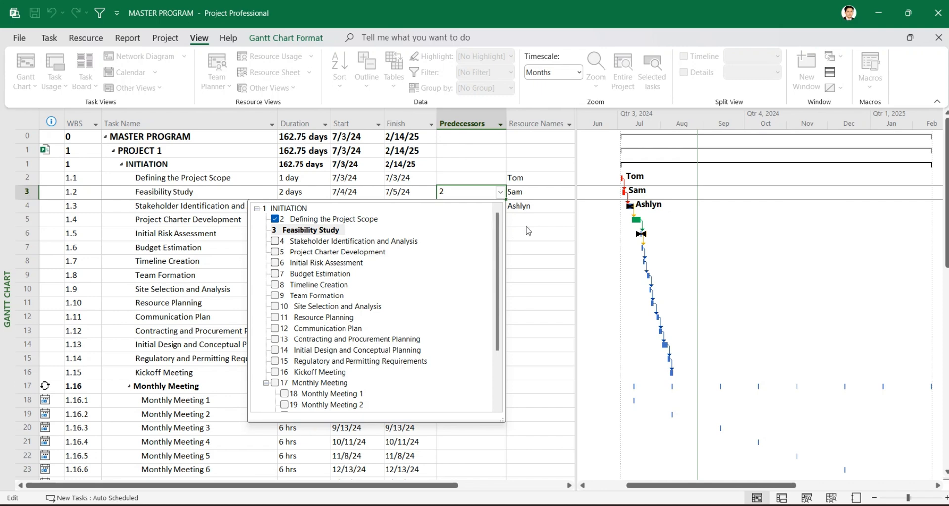
{"action": "left_click", "coordinate": [527, 226]}
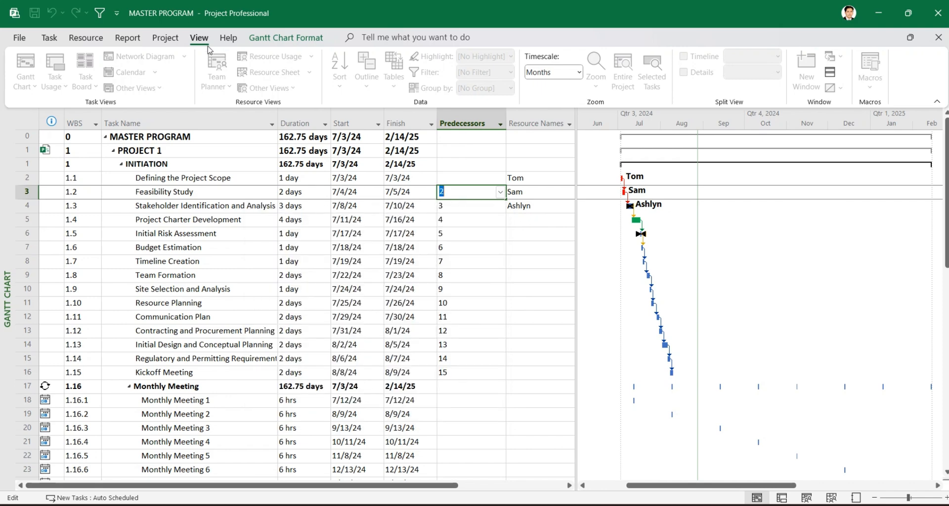
{"action": "left_click", "coordinate": [449, 150]}
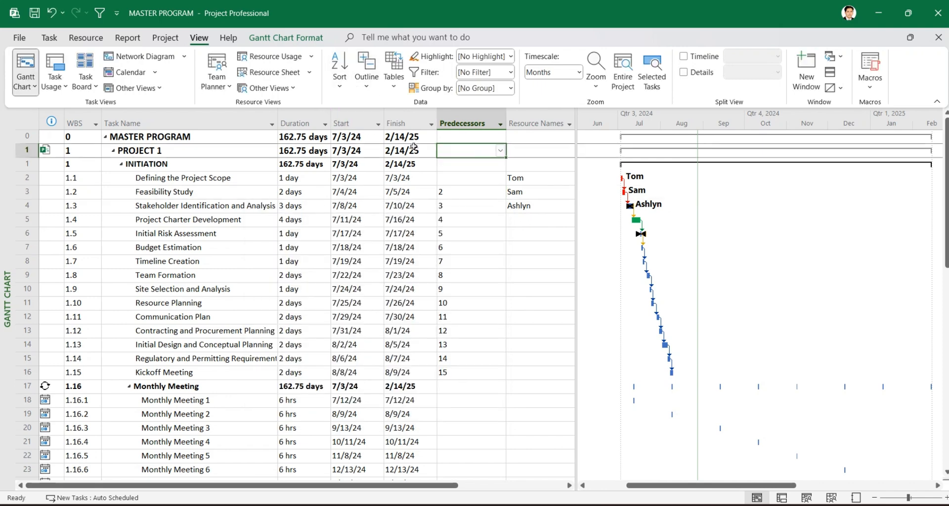
- Collapse the master schedule outline to Level 1 and select the predecessor cell of PROJECT 2
{"action": "left_click", "coordinate": [366, 82]}
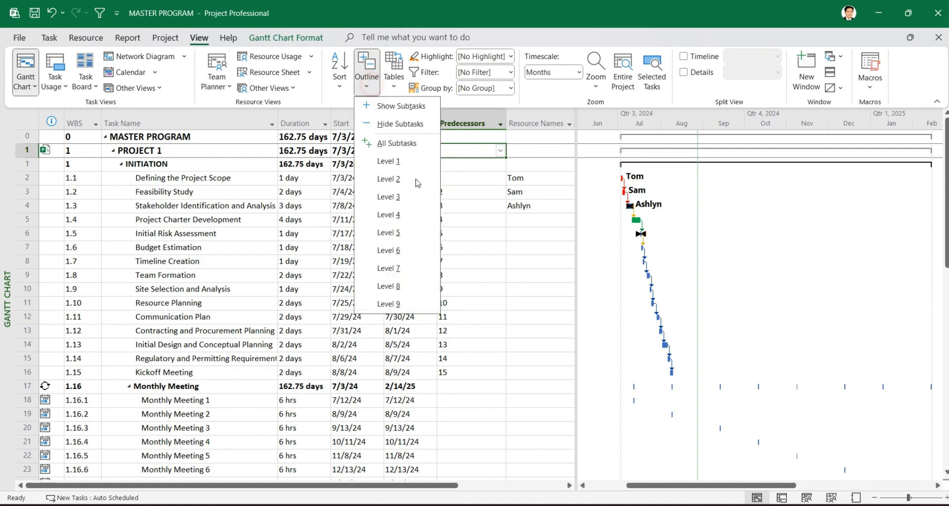
{"action": "left_click", "coordinate": [401, 164]}
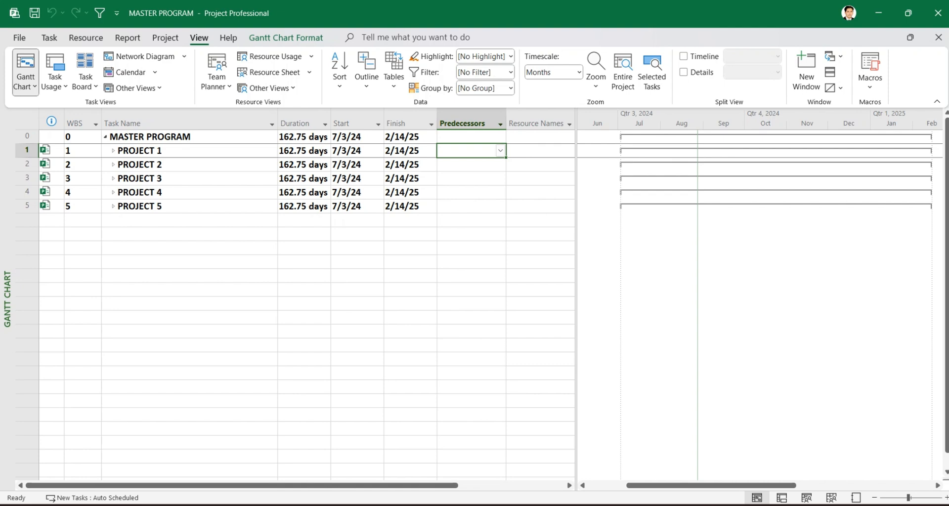
{"action": "key", "text": "ctrl+z"}
{"action": "left_click", "coordinate": [476, 170]}
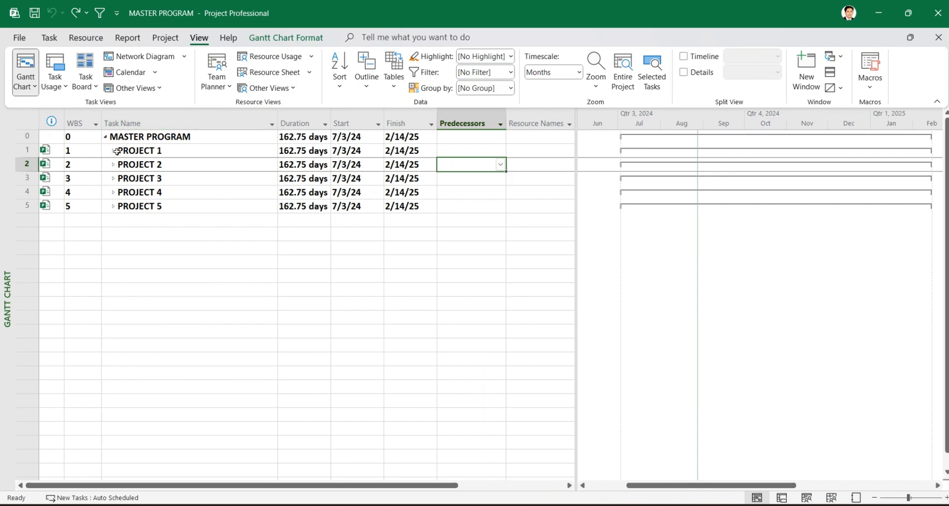
- Expand PROJECT 1 and PROJECT 2 and check which predecessor tasks are offered for Defining the Project Scope in PROJECT 2
{"action": "left_click", "coordinate": [114, 151]}
{"action": "scroll", "coordinate": [114, 223], "scroll_direction": "down", "scroll_amount": 5}
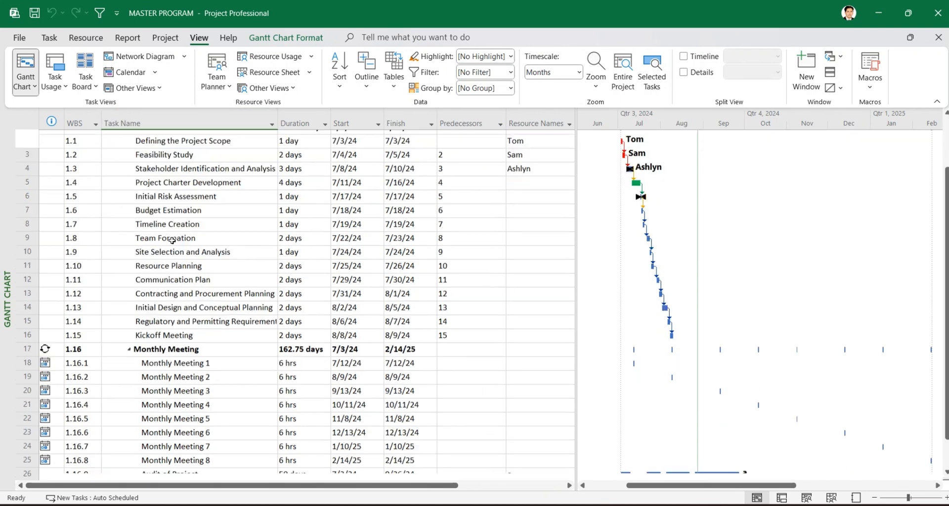
{"action": "left_click", "coordinate": [113, 317]}
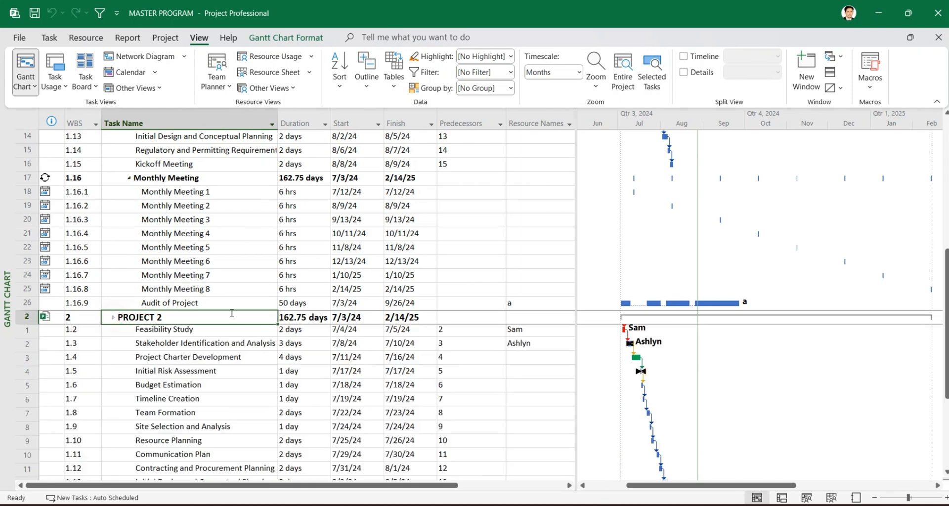
{"action": "left_click", "coordinate": [453, 358]}
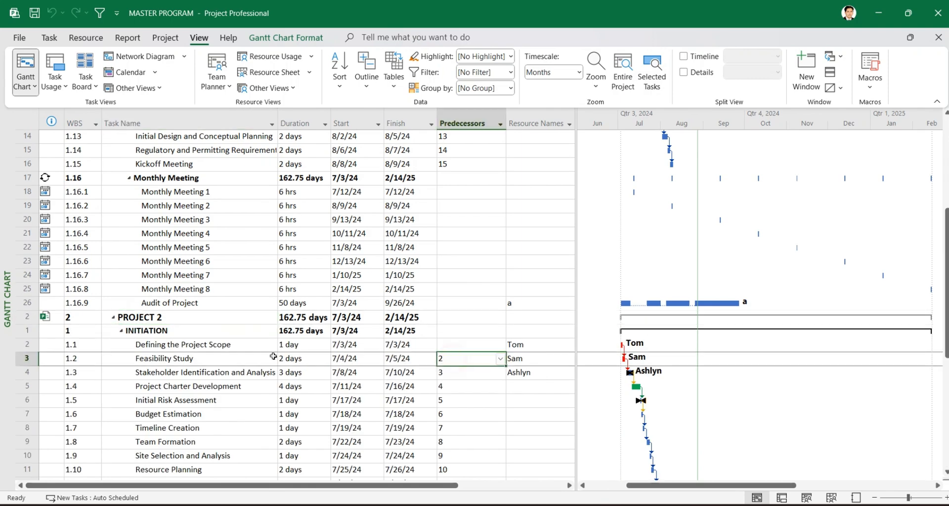
{"action": "left_click", "coordinate": [190, 345]}
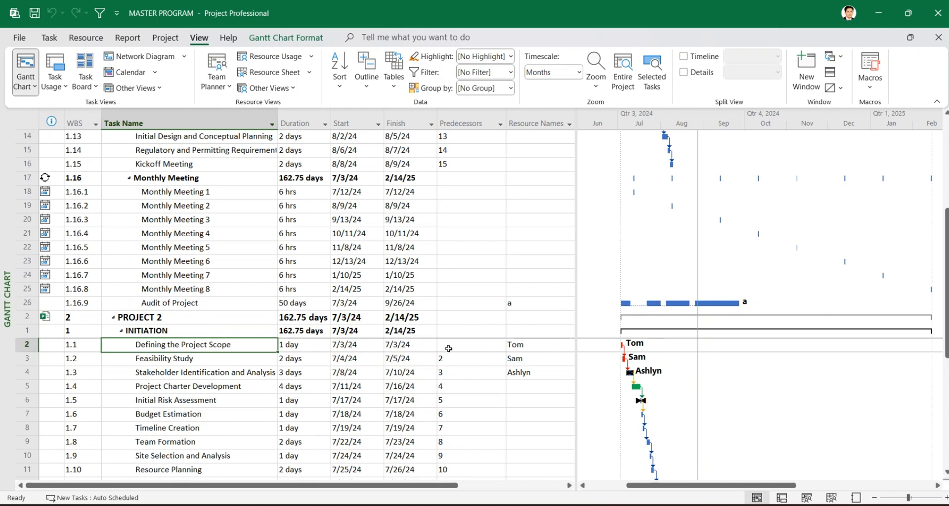
{"action": "left_click", "coordinate": [465, 346]}
{"action": "left_click", "coordinate": [499, 345]}
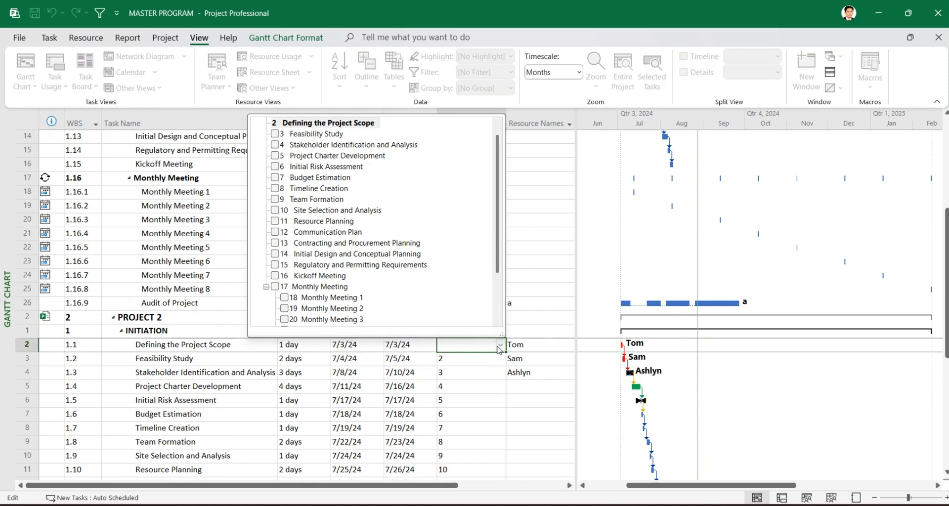
{"action": "left_click", "coordinate": [165, 330]}
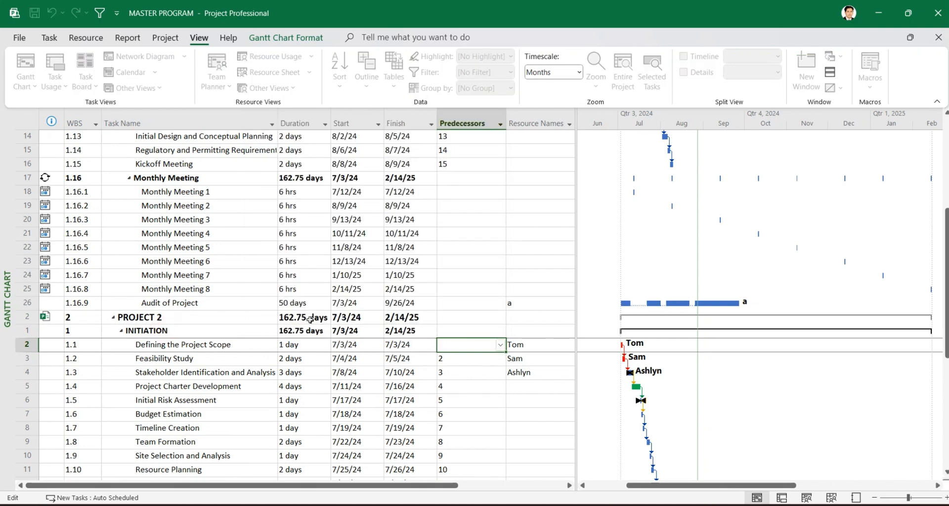
{"action": "scroll", "coordinate": [314, 314], "scroll_direction": "up", "scroll_amount": 5}
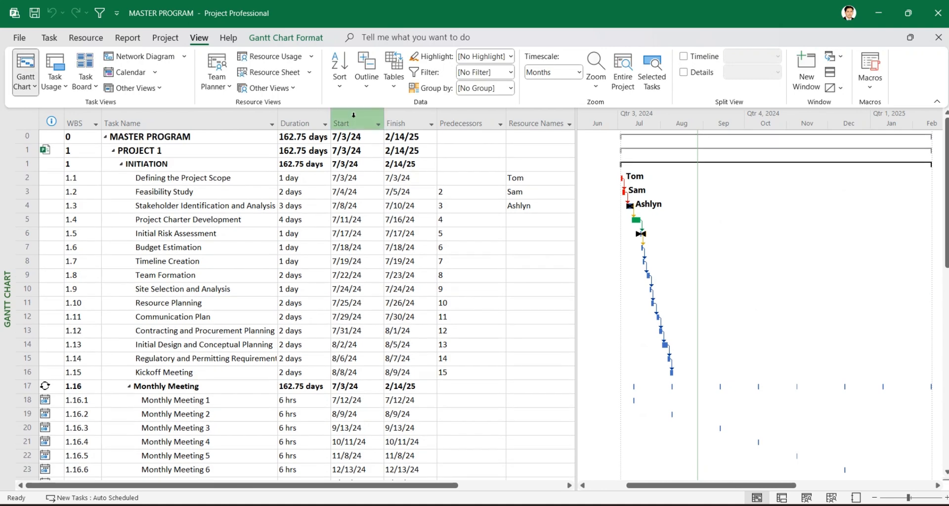
- Reduce the outline to Level 1 again and select the PROJECT 1 to PROJECT 5 summary rows
{"action": "left_click", "coordinate": [369, 88]}
{"action": "left_click", "coordinate": [383, 163]}
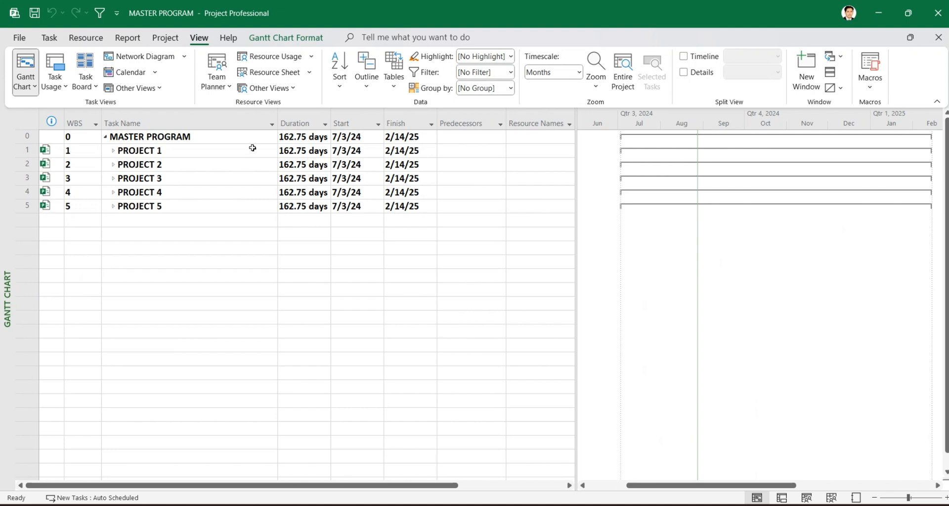
{"action": "left_click_drag", "start_coordinate": [166, 151], "coordinate": [209, 201]}
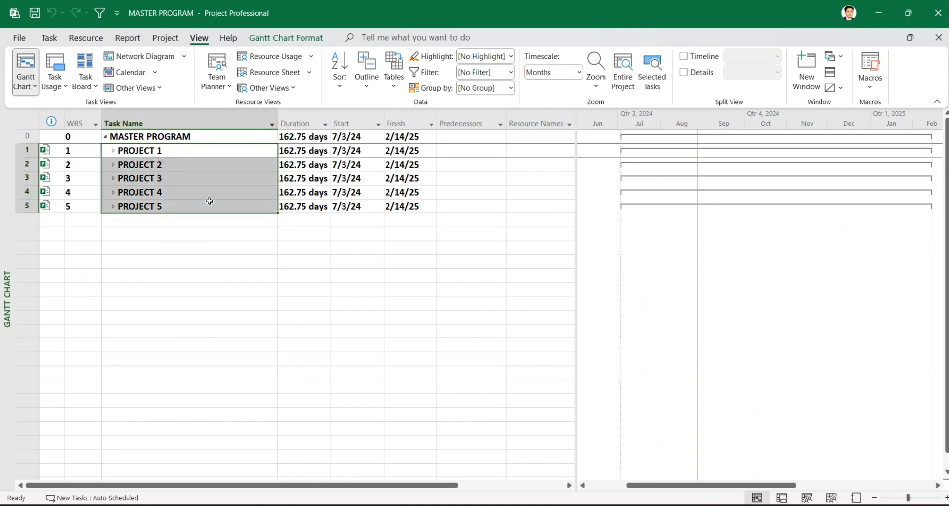
- Make PROJECT 1 the predecessor of PROJECT 2
{"action": "left_click", "coordinate": [138, 165]}
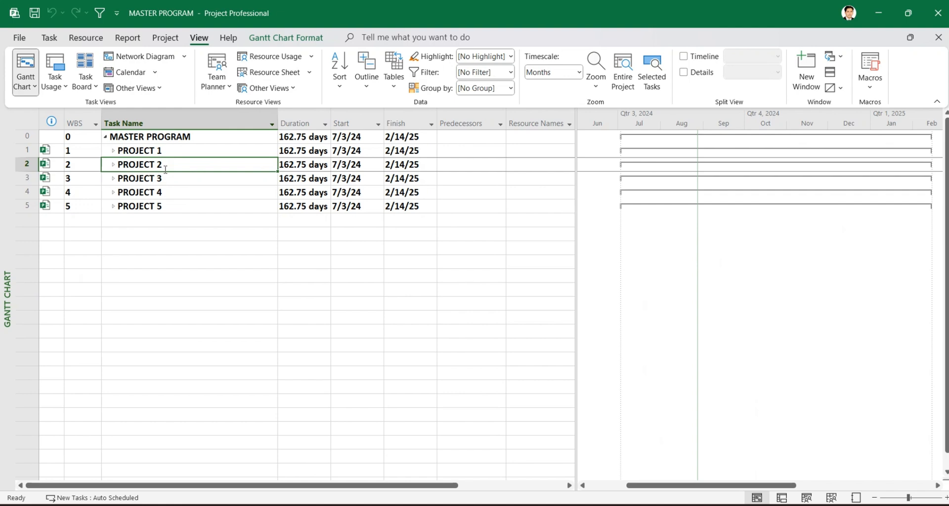
{"action": "left_click", "coordinate": [453, 168]}
{"action": "left_click", "coordinate": [501, 167]}
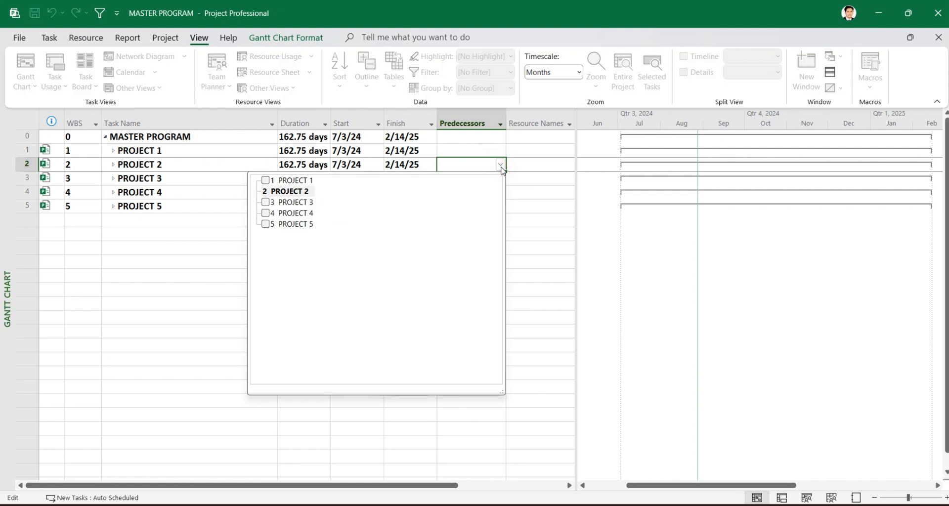
{"action": "left_click", "coordinate": [266, 180]}
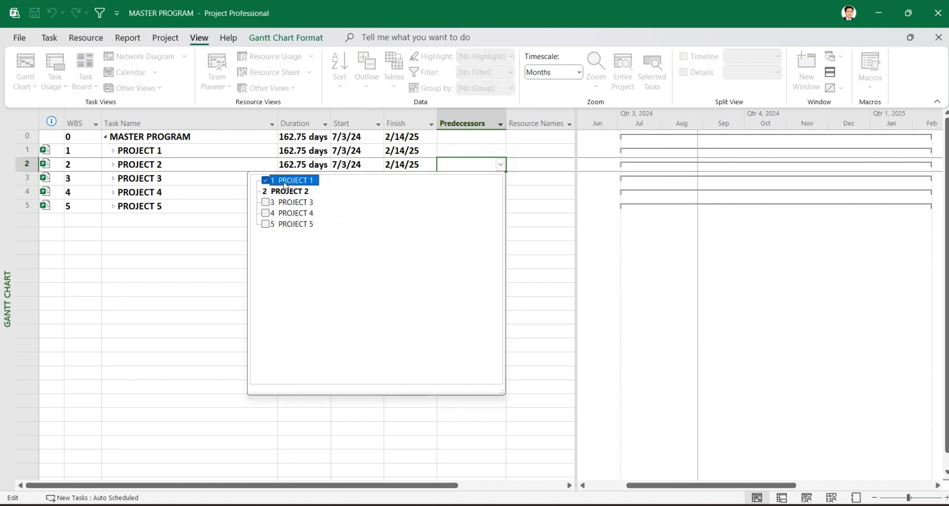
{"action": "left_click", "coordinate": [565, 219]}
- Check PROJECT 1's finish date against PROJECT 2's start date and examine their link in the Gantt chart
{"action": "left_click", "coordinate": [391, 154]}
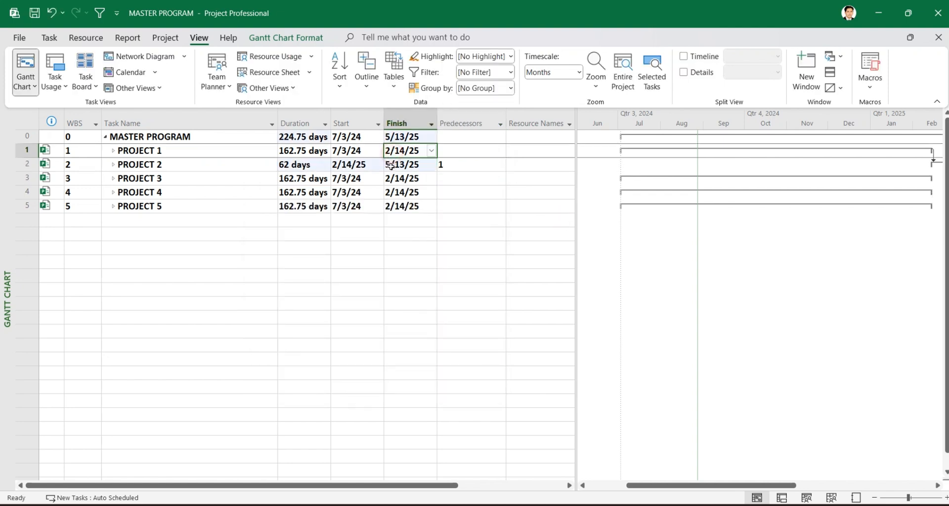
{"action": "left_click", "coordinate": [347, 168]}
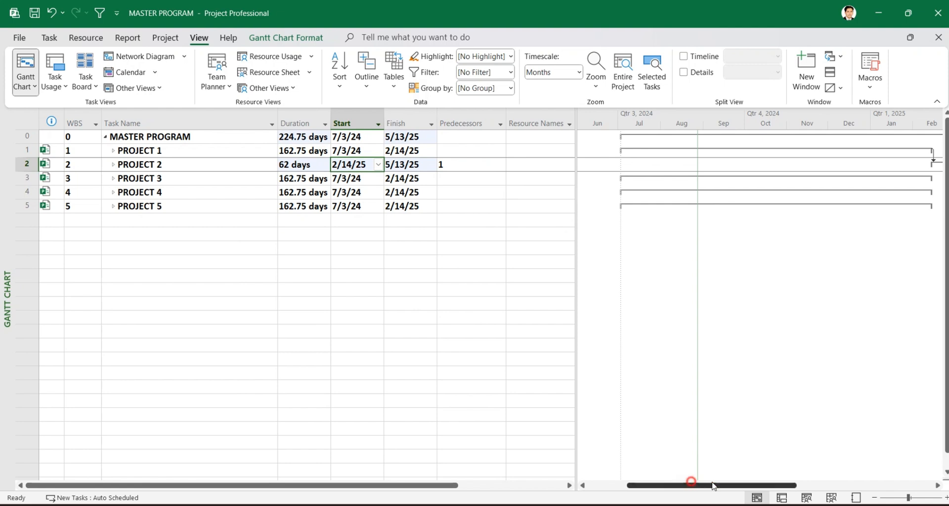
{"action": "left_click_drag", "start_coordinate": [691, 483], "coordinate": [712, 487]}
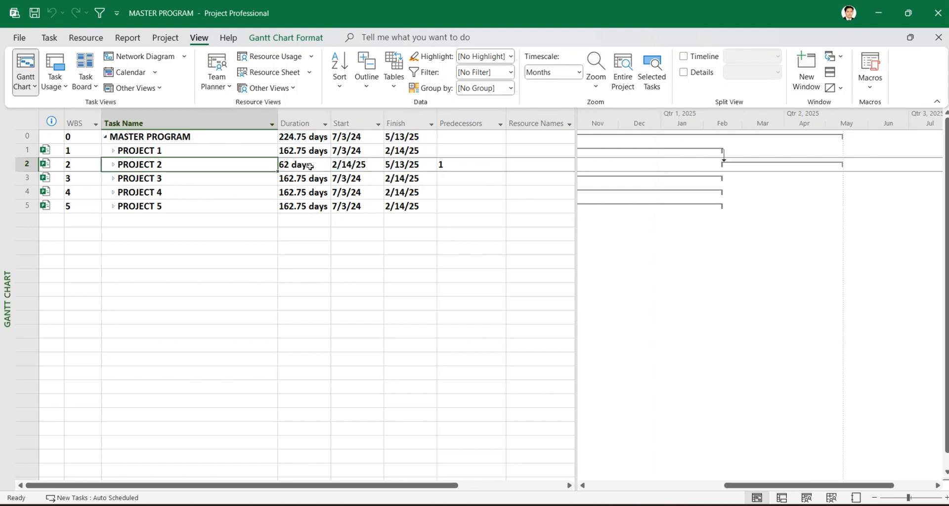
- Expand PROJECT 1 and examine the constraint indicators of Monthly Meeting 1 to Monthly Meeting 8
{"action": "left_click", "coordinate": [113, 150]}
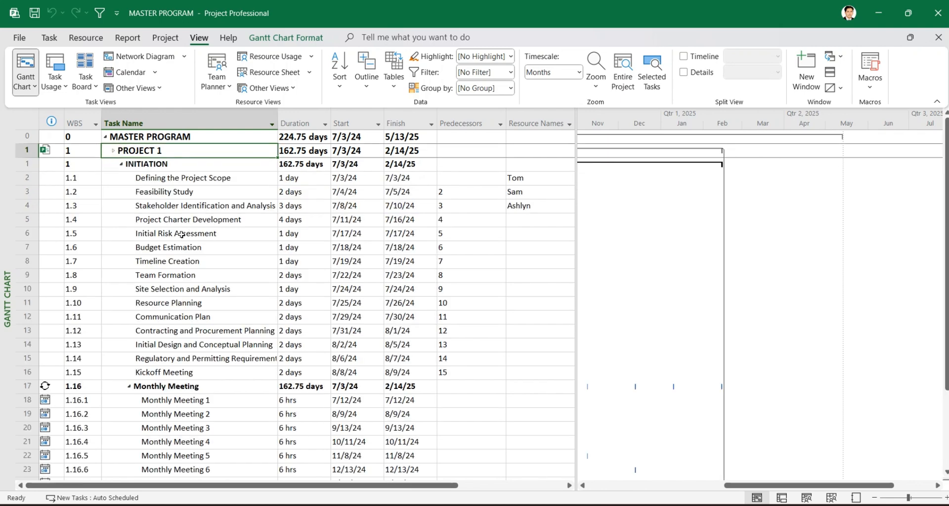
{"action": "scroll", "coordinate": [181, 277], "scroll_direction": "down", "scroll_amount": 1}
{"action": "scroll", "coordinate": [181, 277], "scroll_direction": "down", "scroll_amount": 1}
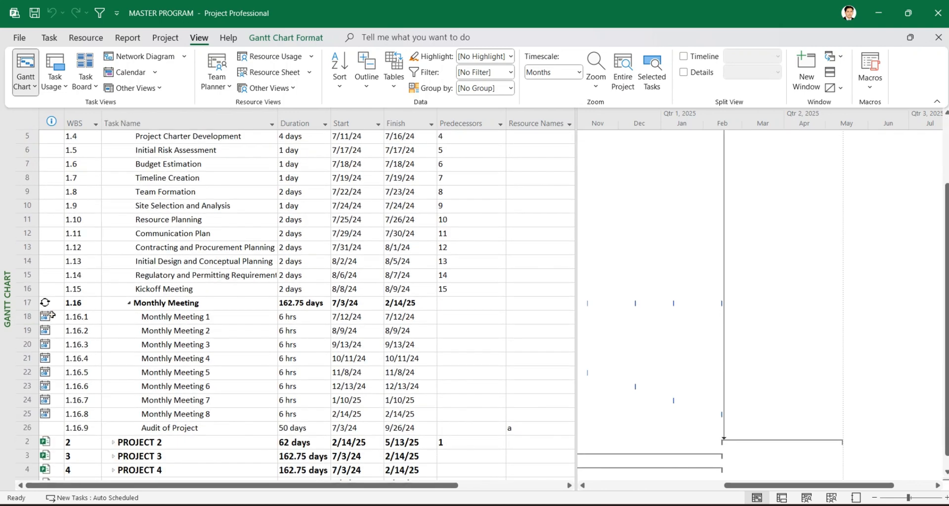
{"action": "left_click_drag", "start_coordinate": [50, 316], "coordinate": [49, 413]}
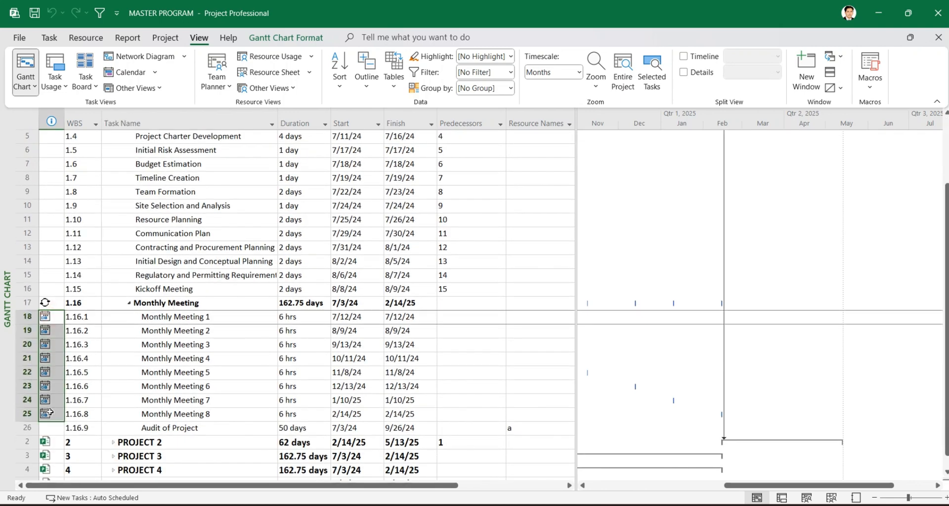
- Examine the start date of Monthly Meeting 1 and the predecessors of PROJECT 1's monthly meetings and Audit of Project, and collapse PROJECT 1
{"action": "left_click", "coordinate": [354, 319]}
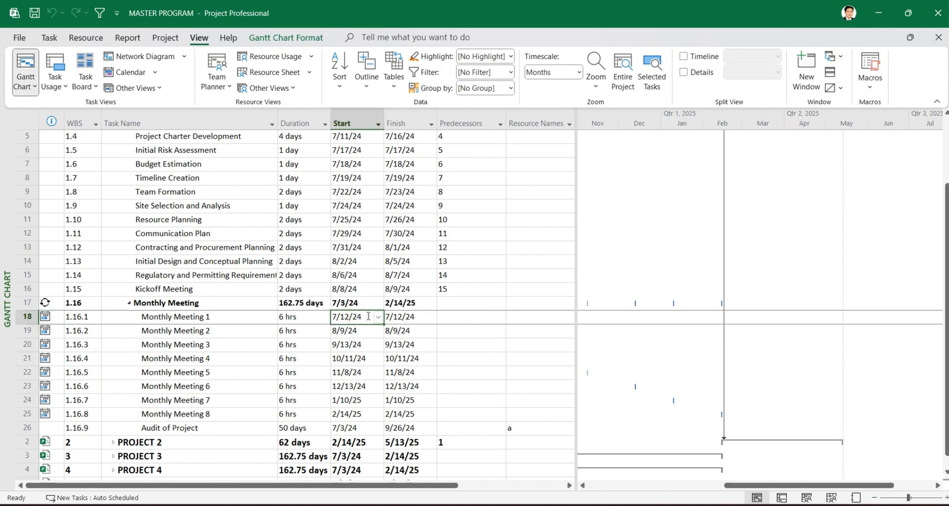
{"action": "left_click_drag", "start_coordinate": [470, 317], "coordinate": [460, 430]}
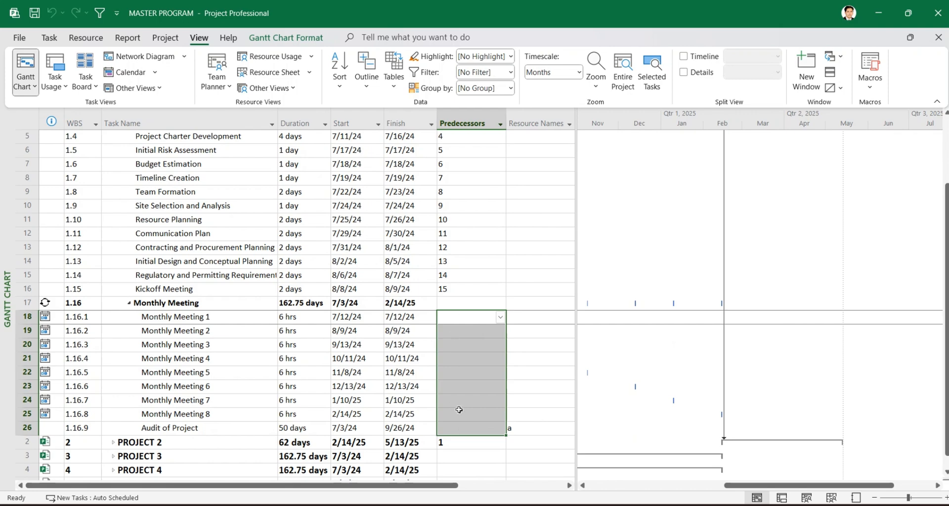
{"action": "scroll", "coordinate": [470, 346], "scroll_direction": "up", "scroll_amount": 2}
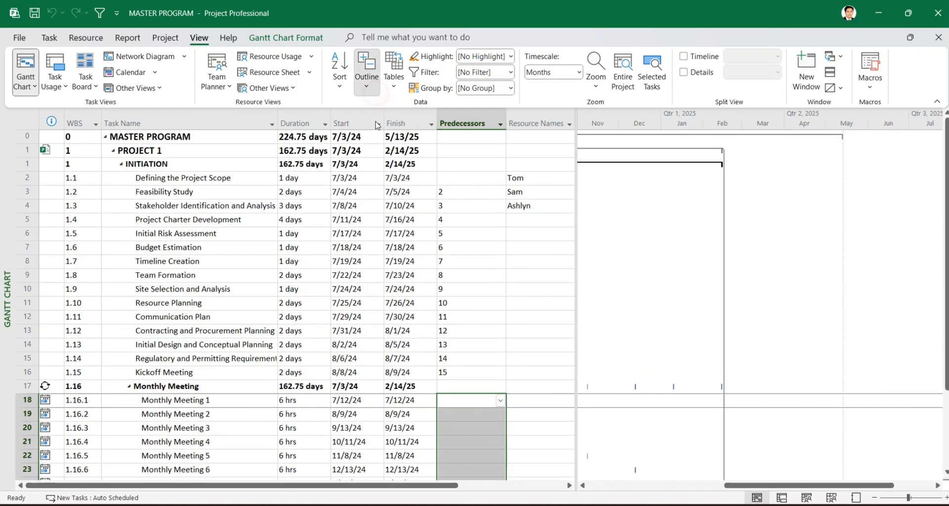
{"action": "left_click", "coordinate": [366, 85]}
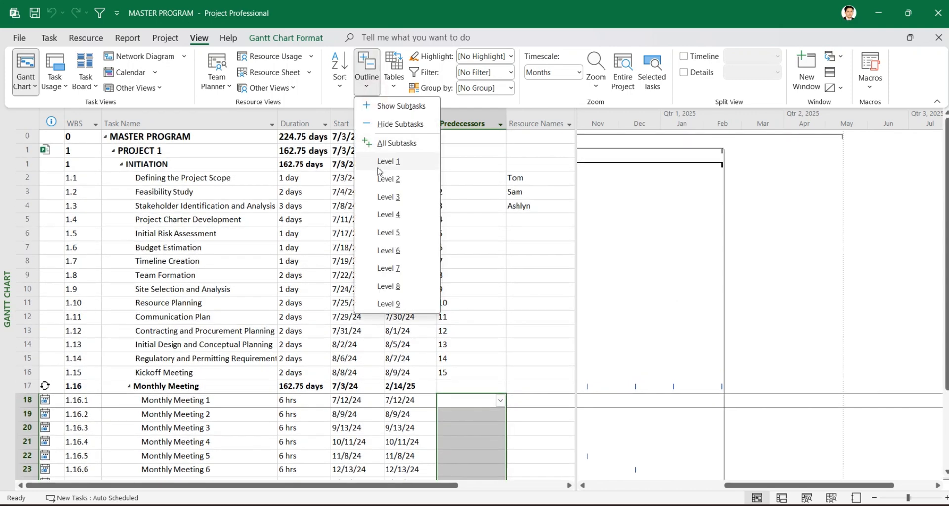
{"action": "left_click", "coordinate": [113, 155]}
{"action": "left_click", "coordinate": [113, 152]}
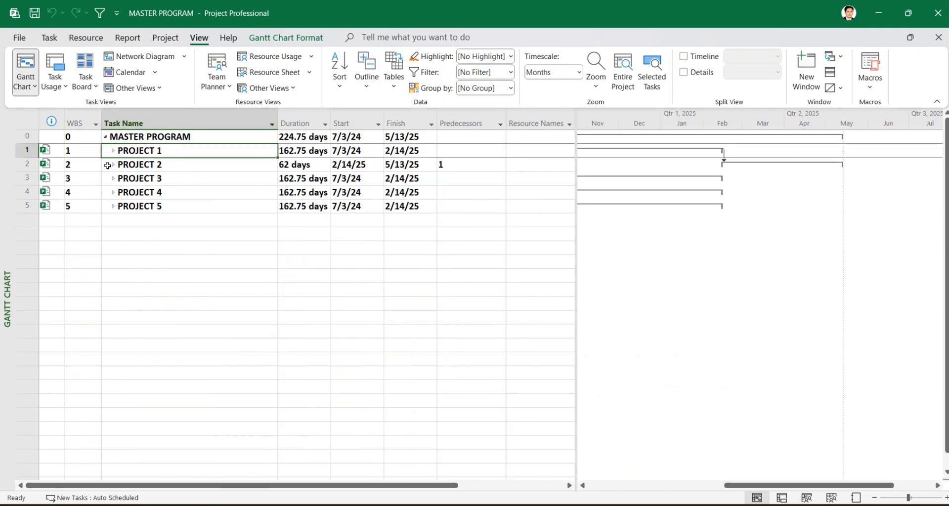
- Expand PROJECT 2, examine the start date and predecessors of its Monthly Meeting 1, and collapse PROJECT 2 again
{"action": "left_click", "coordinate": [113, 164]}
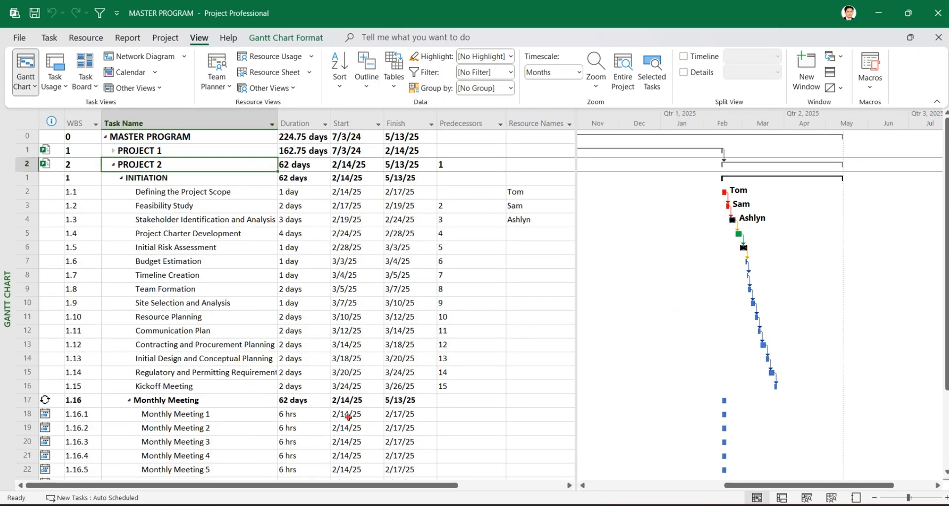
{"action": "left_click", "coordinate": [348, 416]}
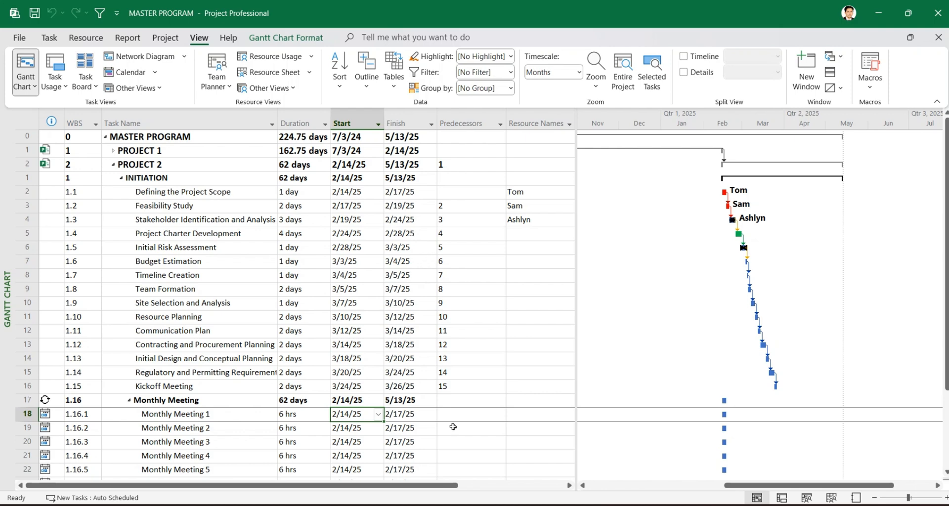
{"action": "left_click_drag", "start_coordinate": [451, 416], "coordinate": [453, 388]}
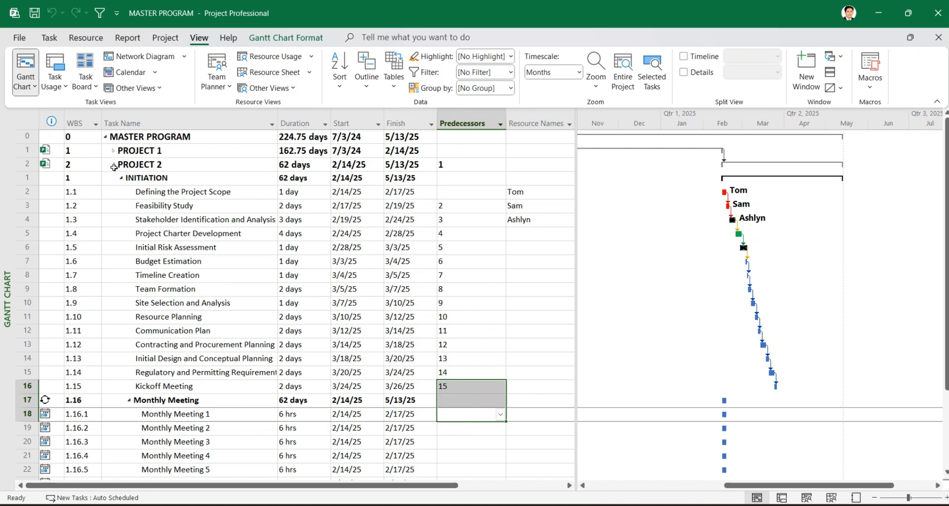
{"action": "left_click", "coordinate": [115, 167]}
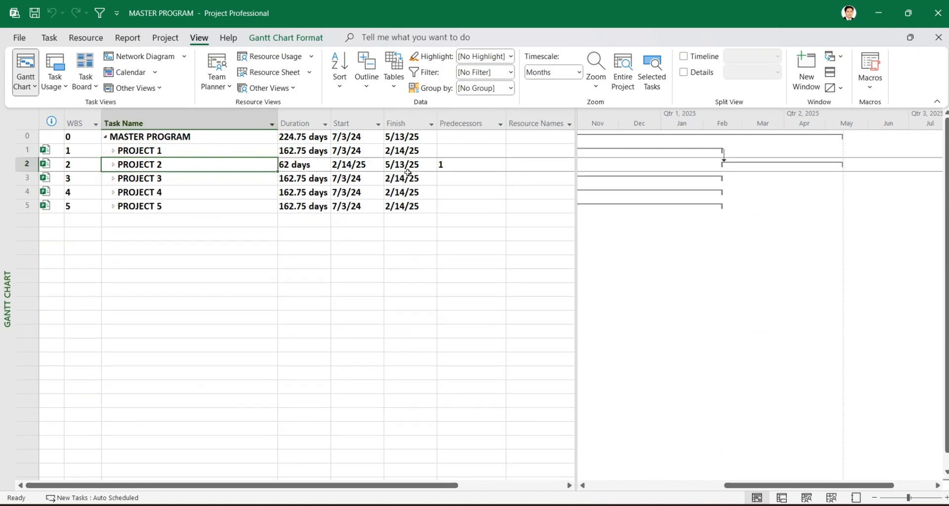